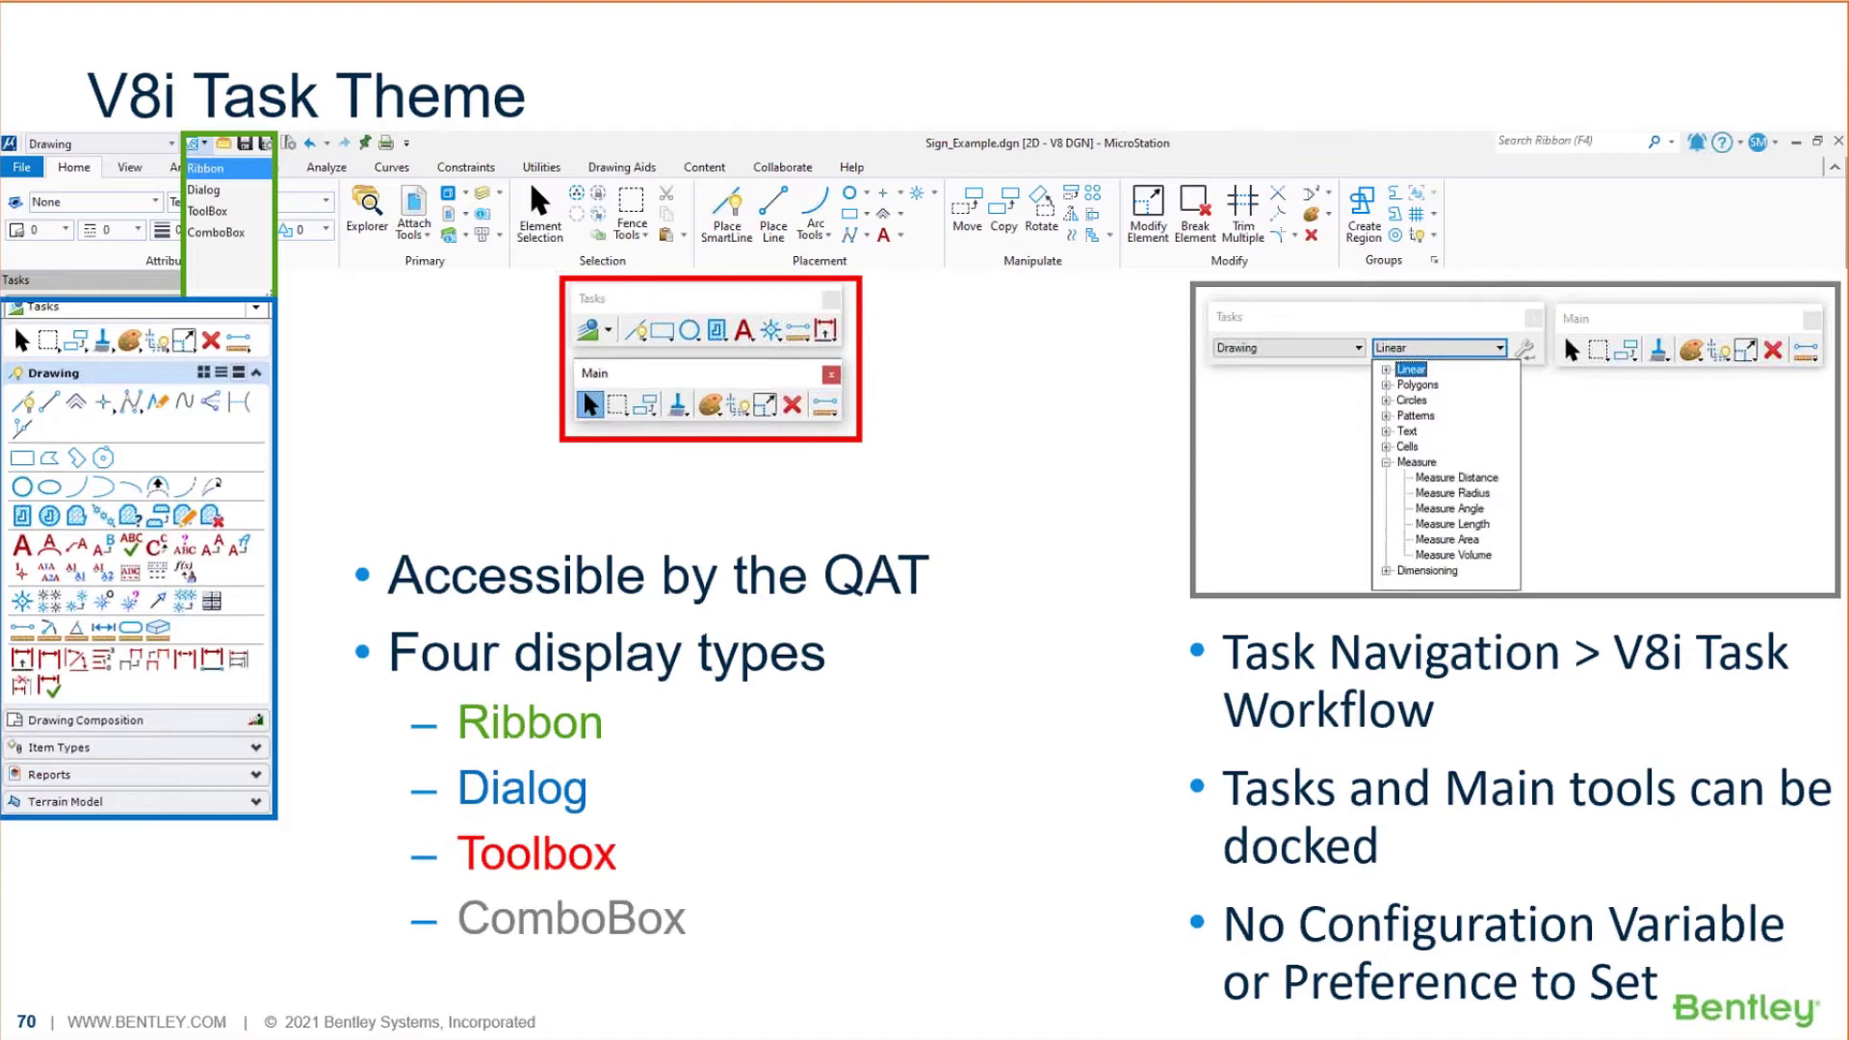
Exit the V8i Task Theme slideshow to reveal Sign_Example.dgn in MicroStation
key(alt+Tab)
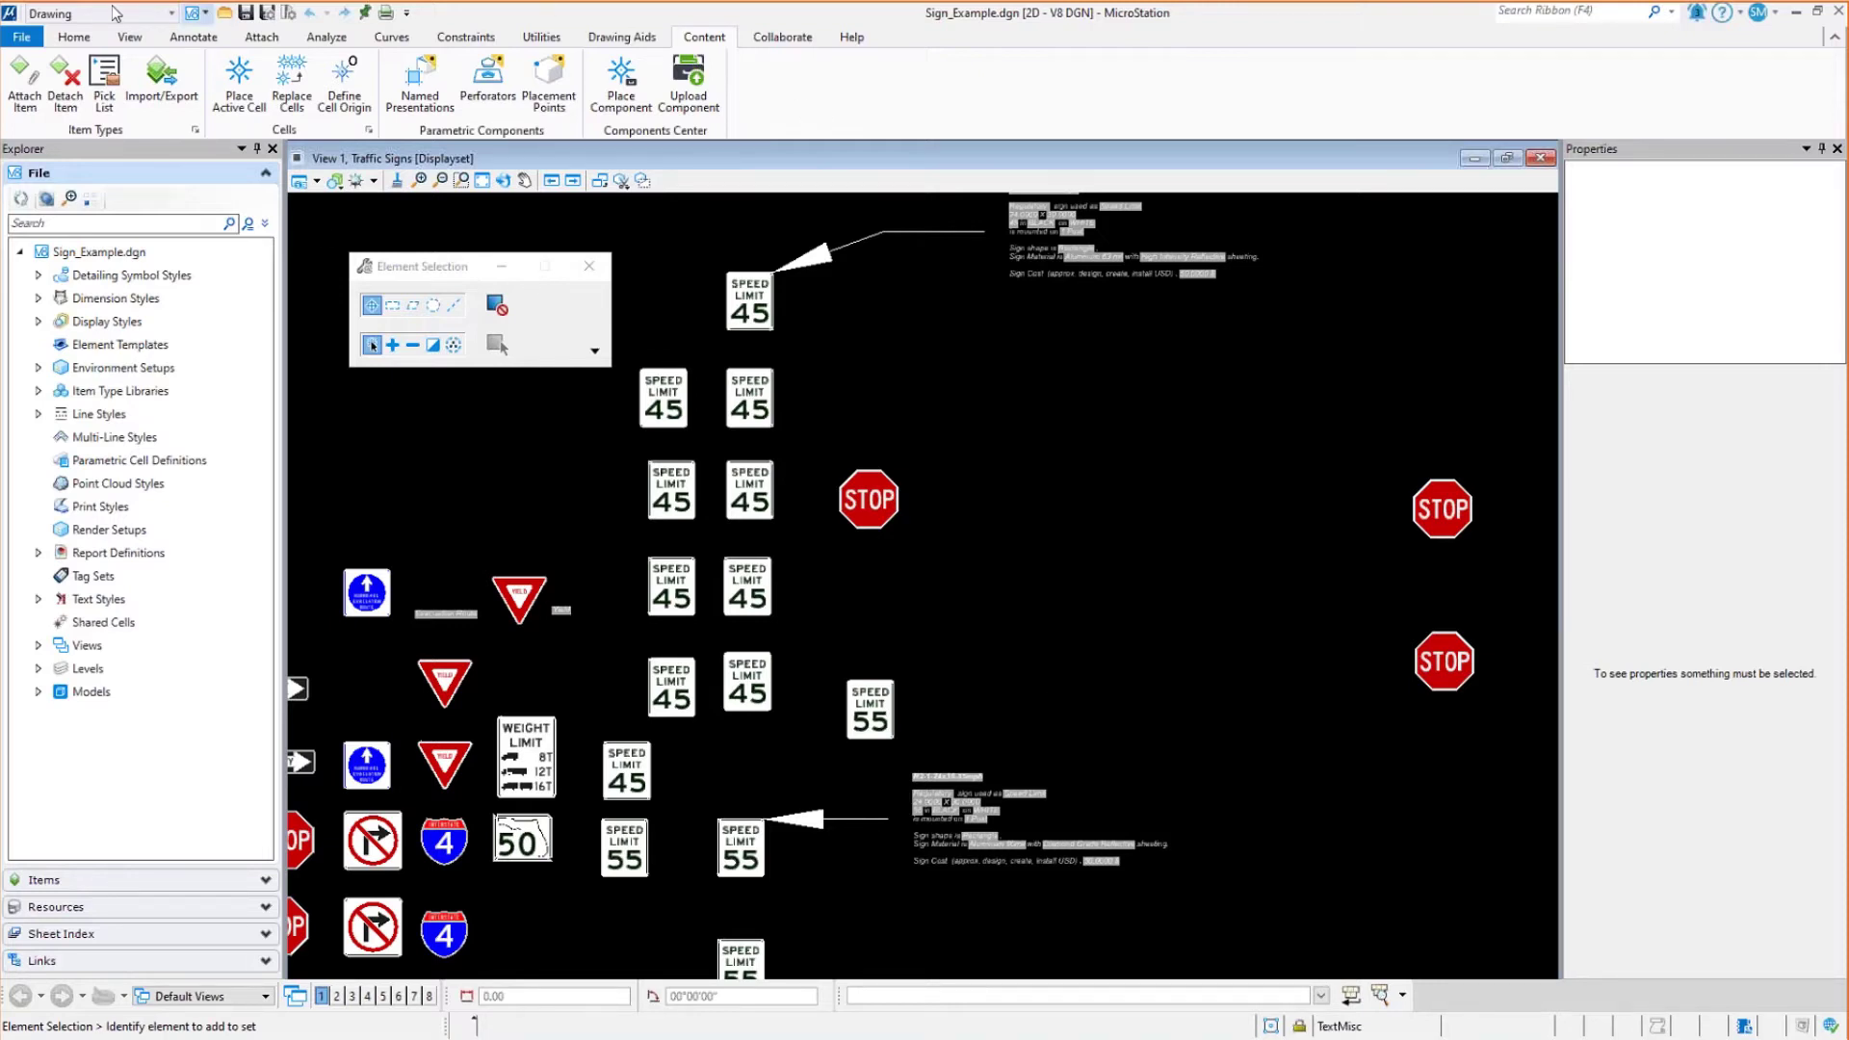
Keep Ribbon mode with the Home tab shown, and nudge the Element Selection dialog up-left
click(204, 16)
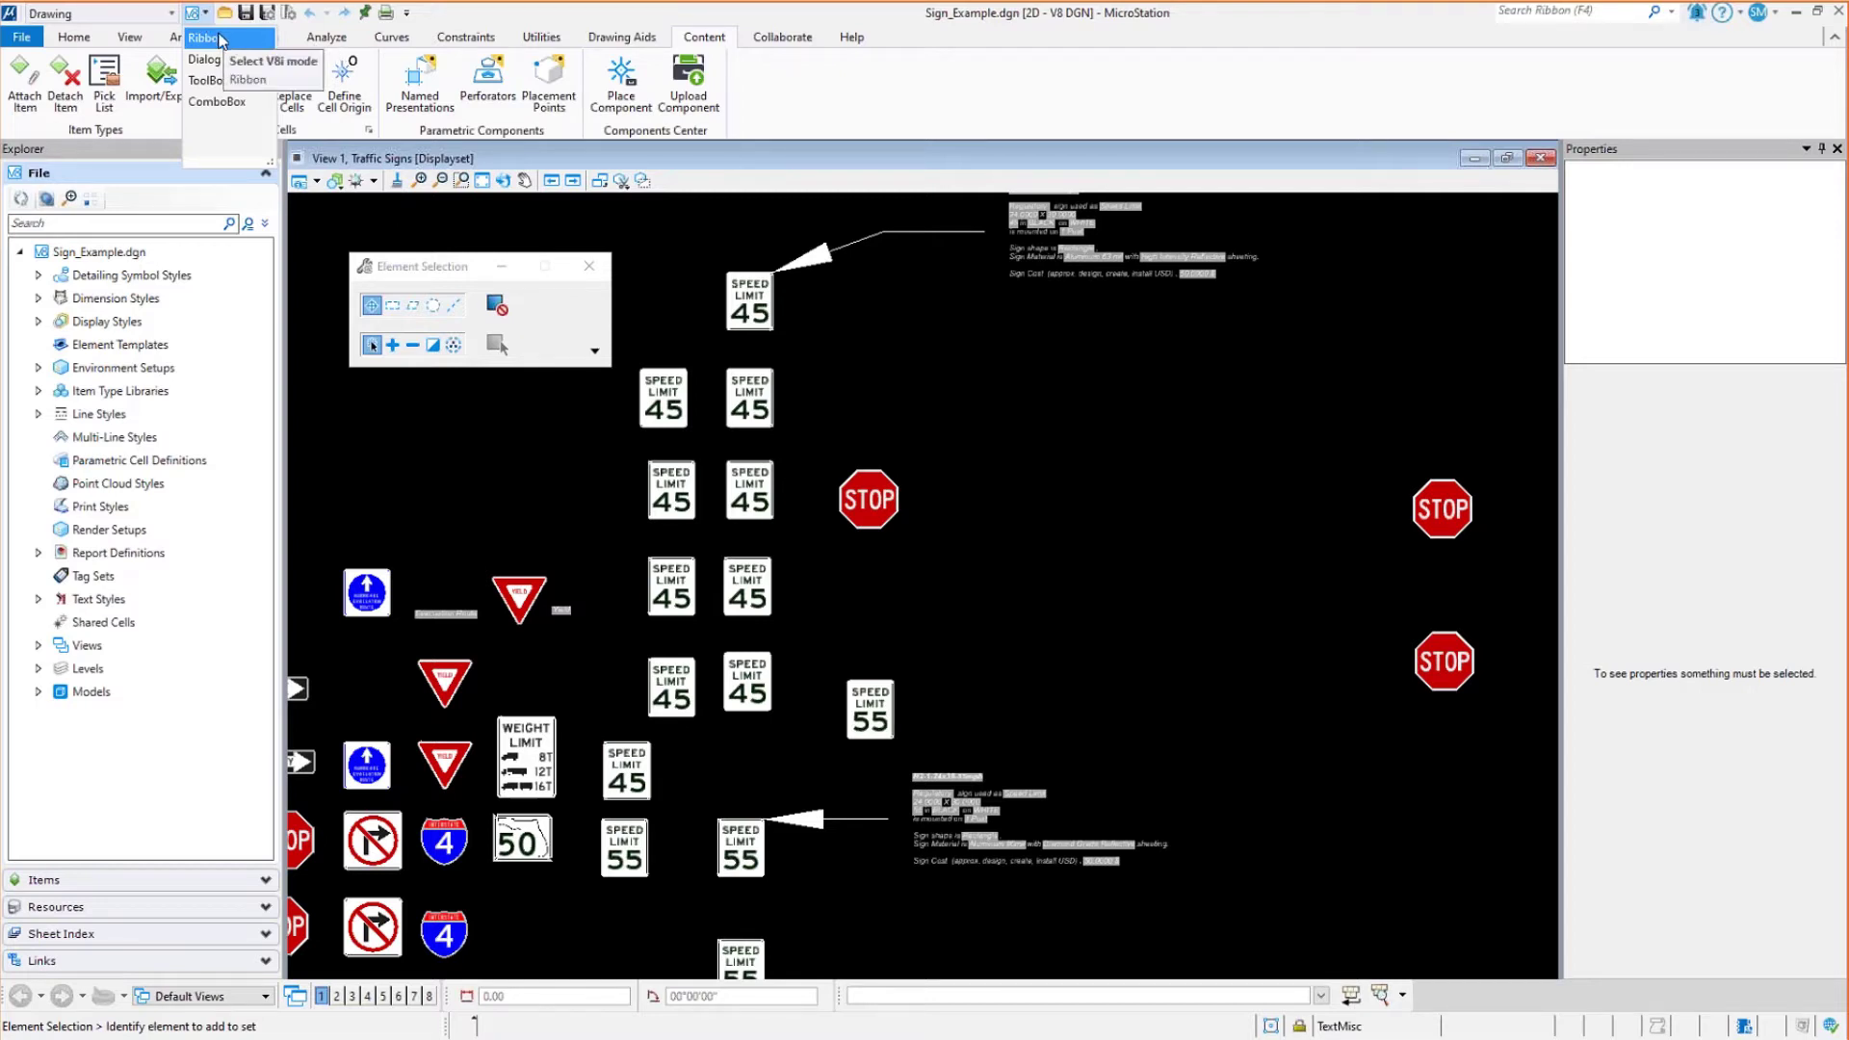
click(217, 39)
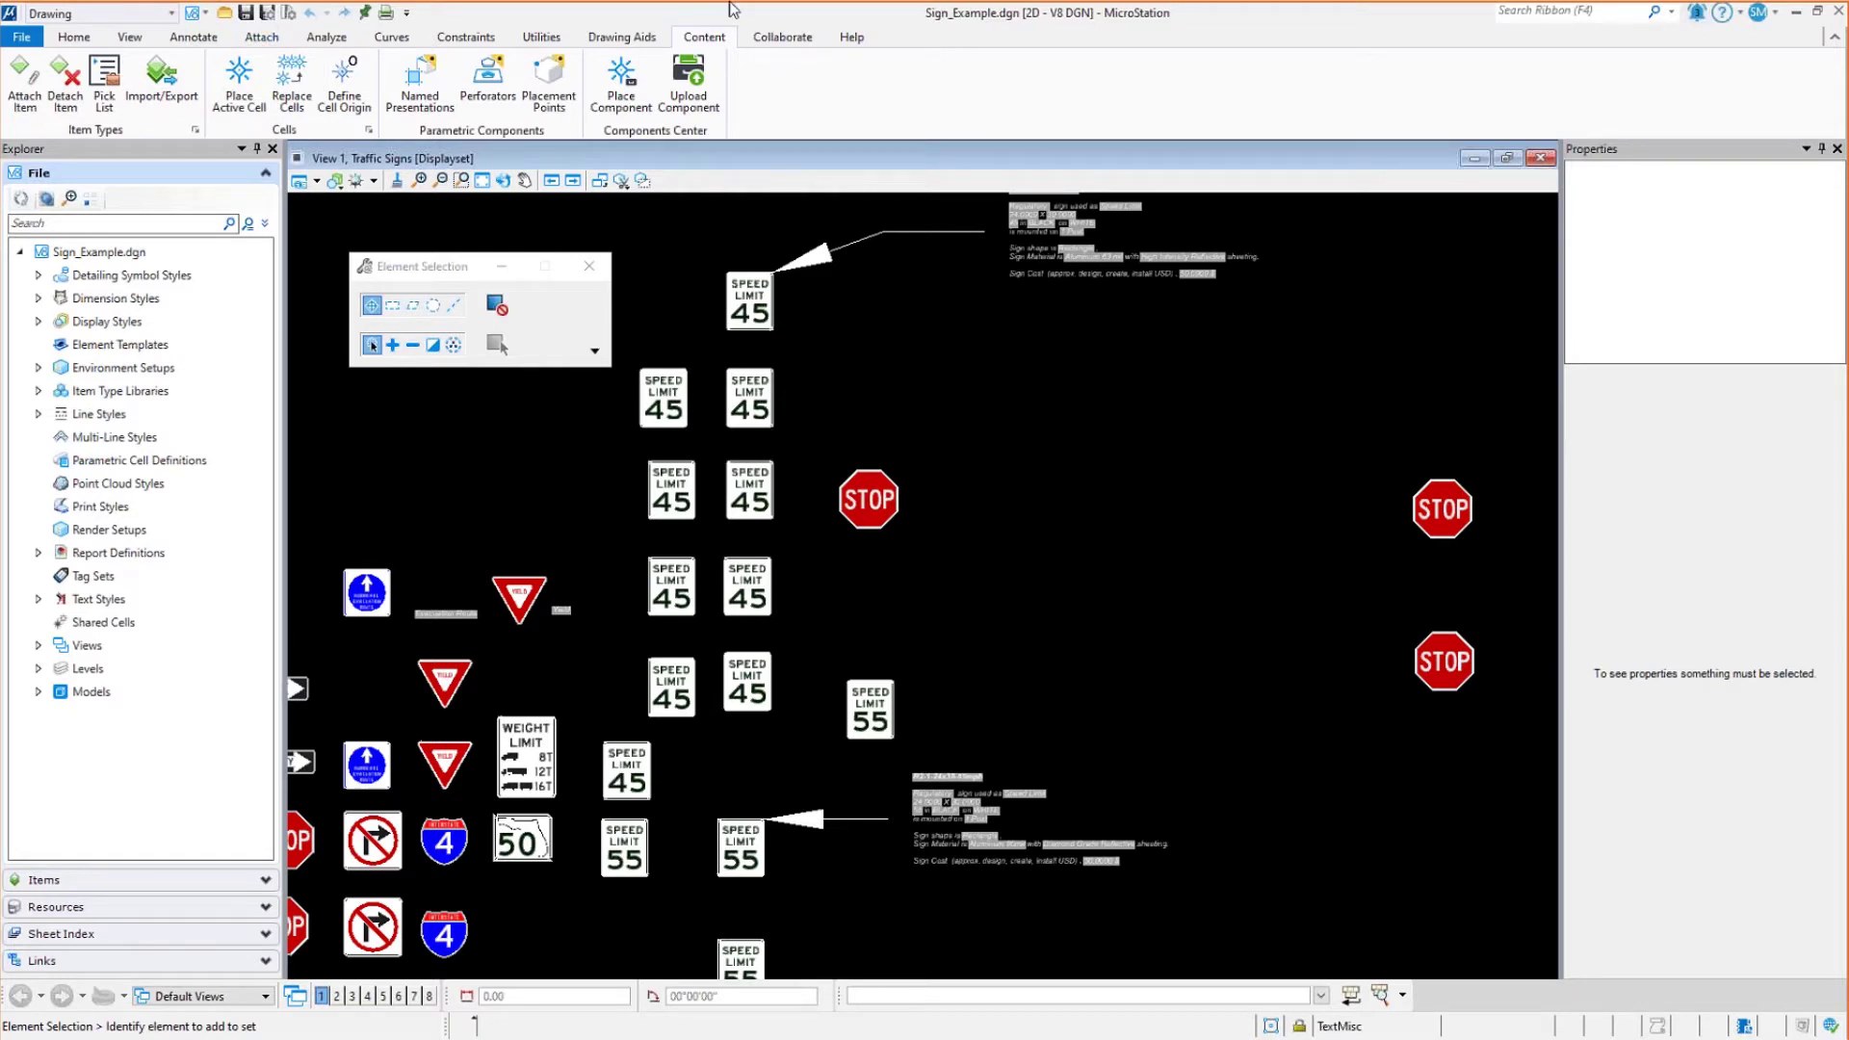
click(72, 46)
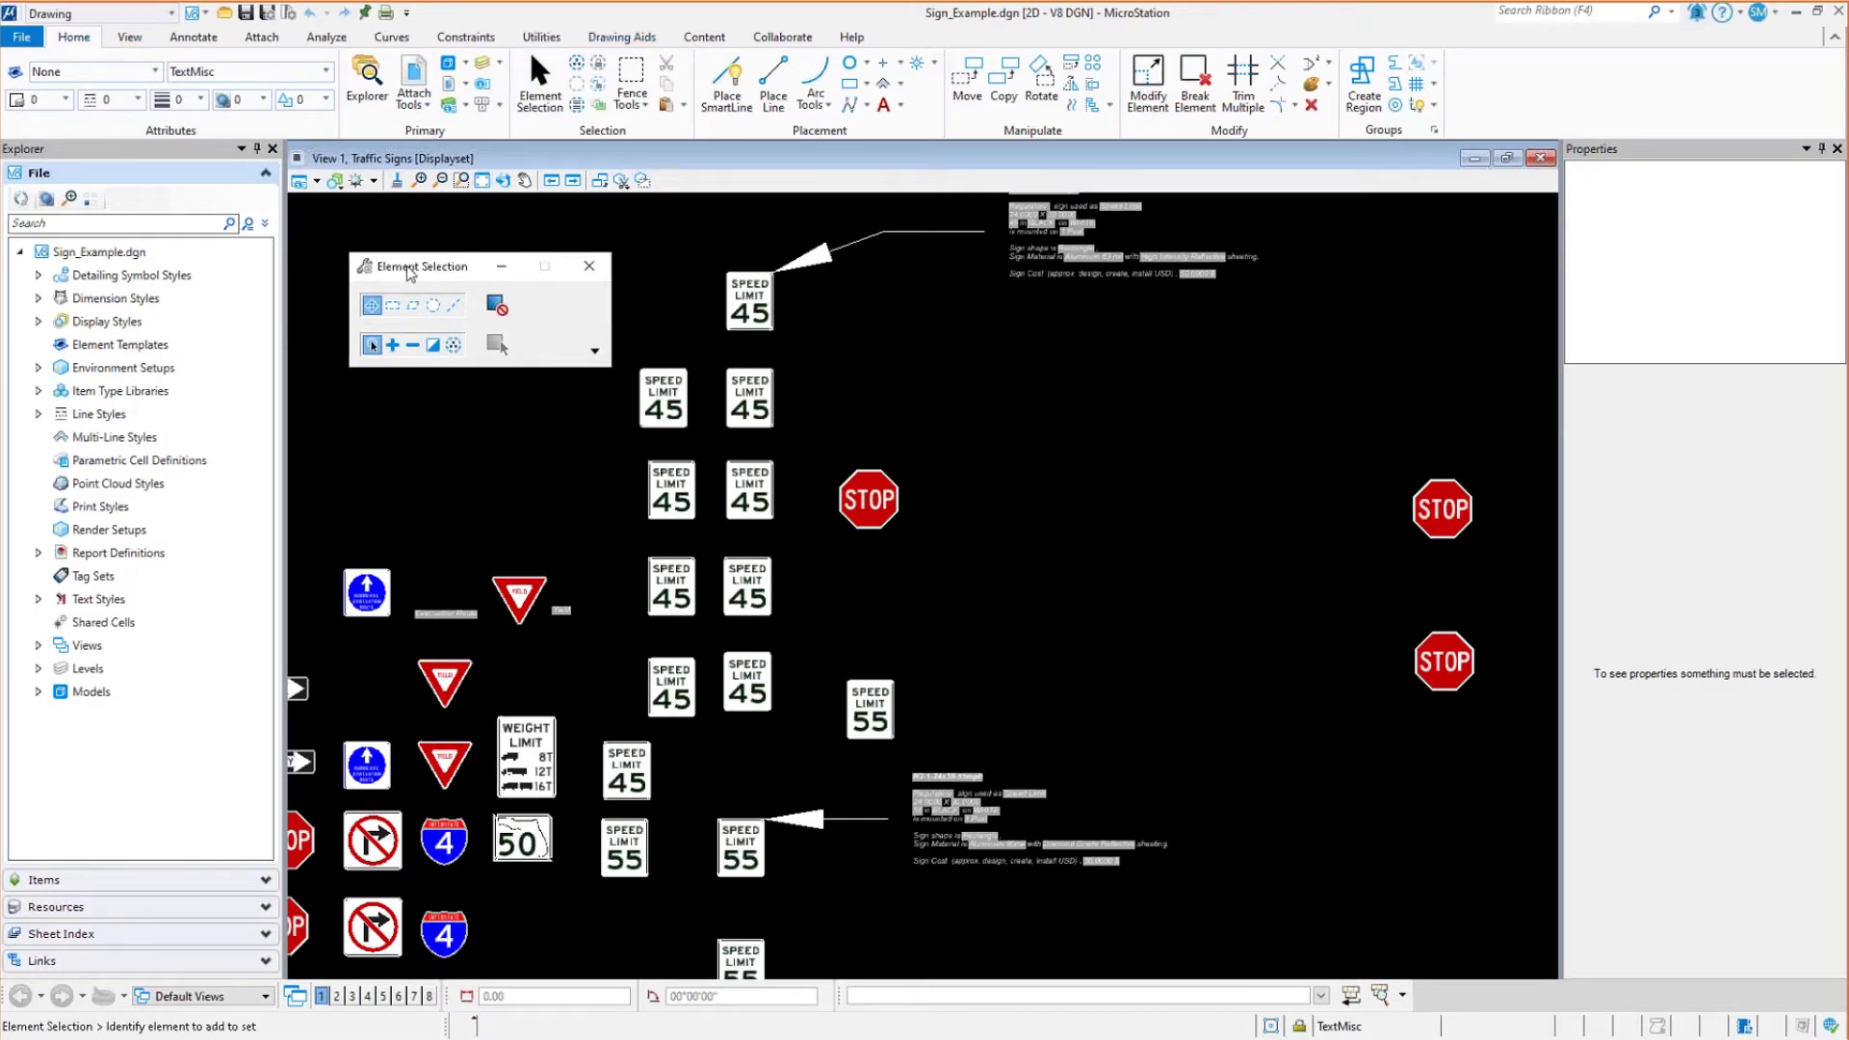
drag(414, 271, 399, 243)
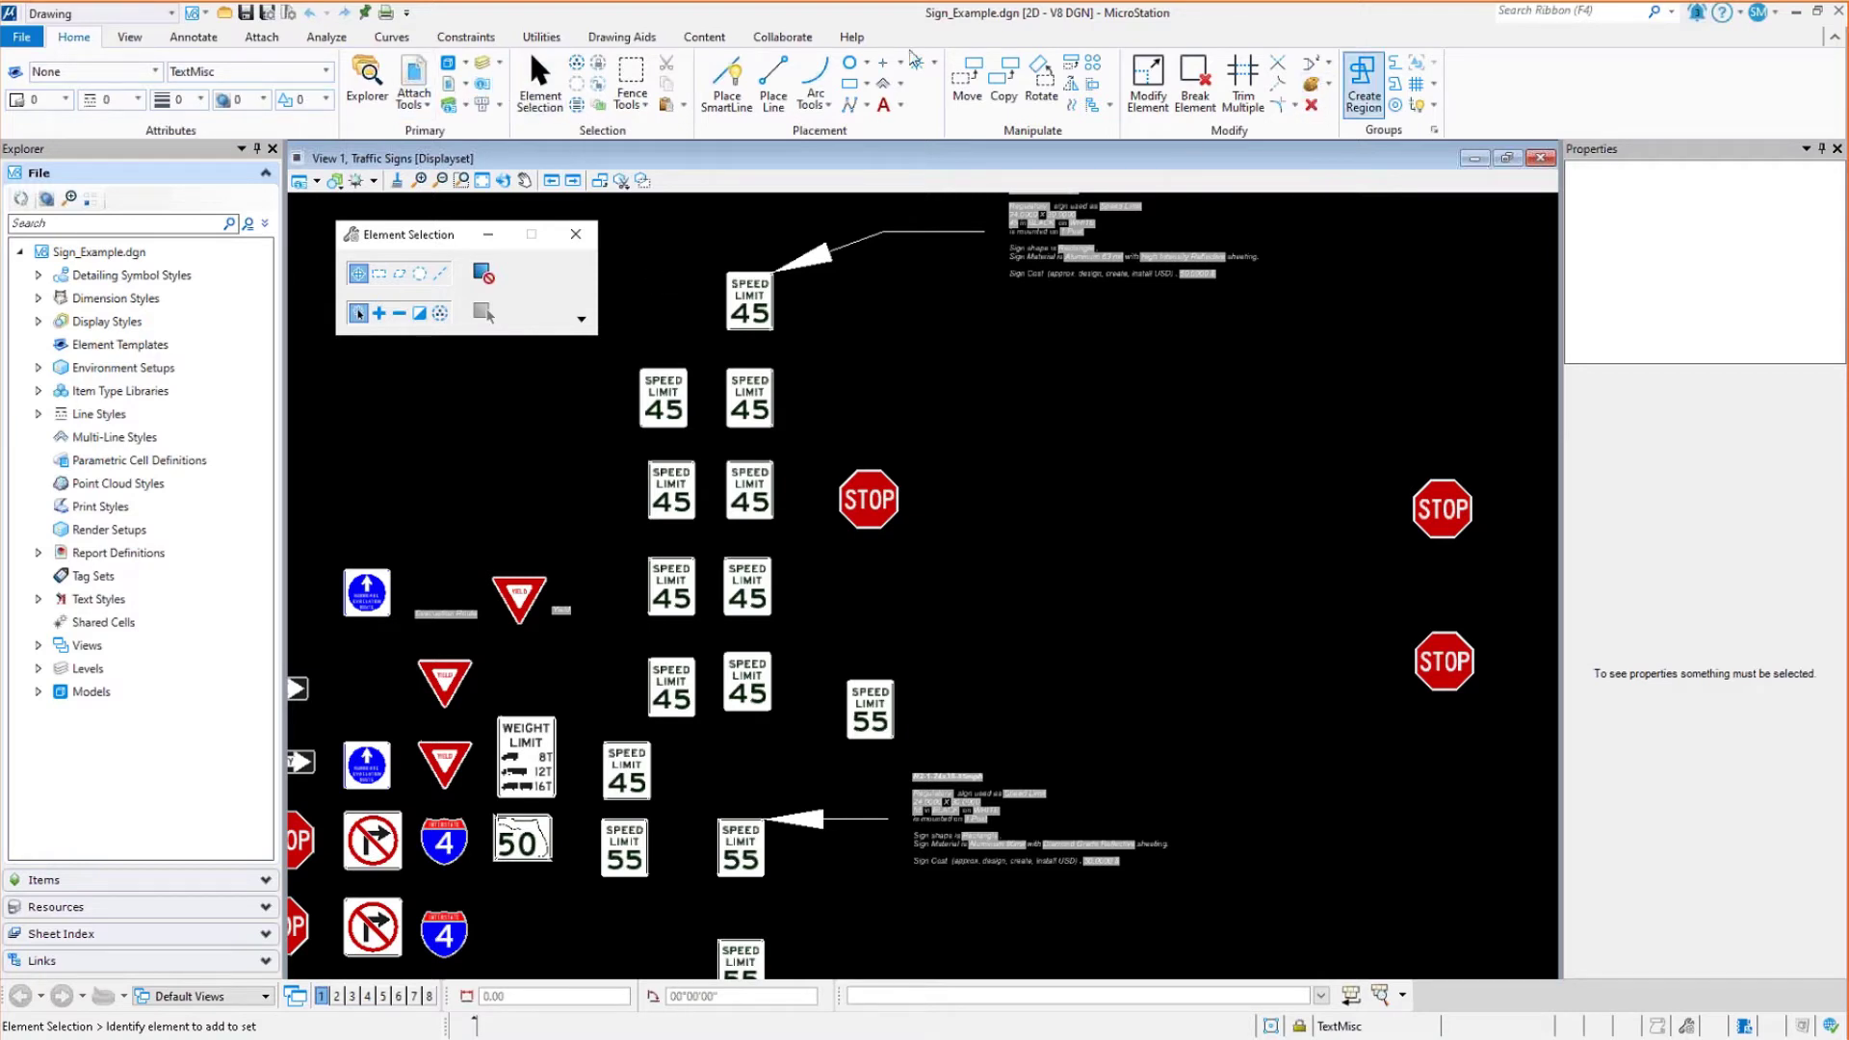
click(196, 12)
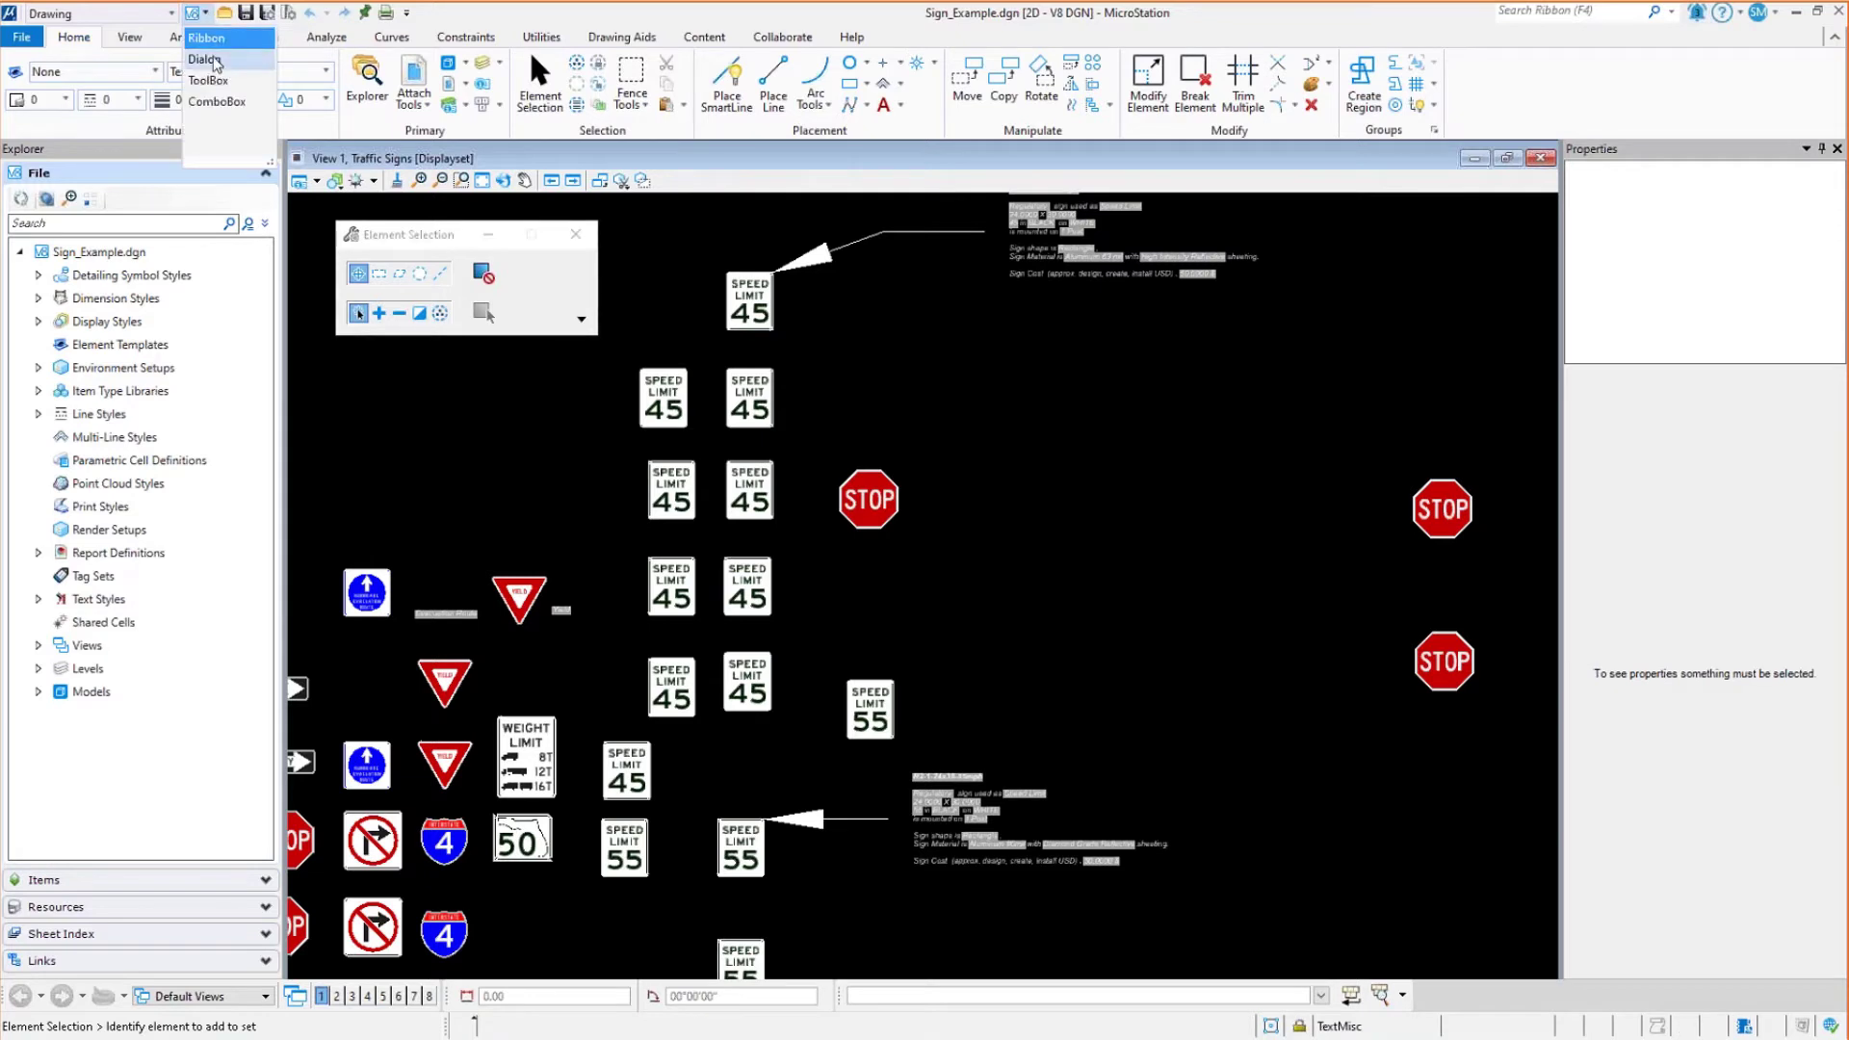
Switch to Dialog mode and set the Tasks panel to the top-level Tasks list
click(214, 60)
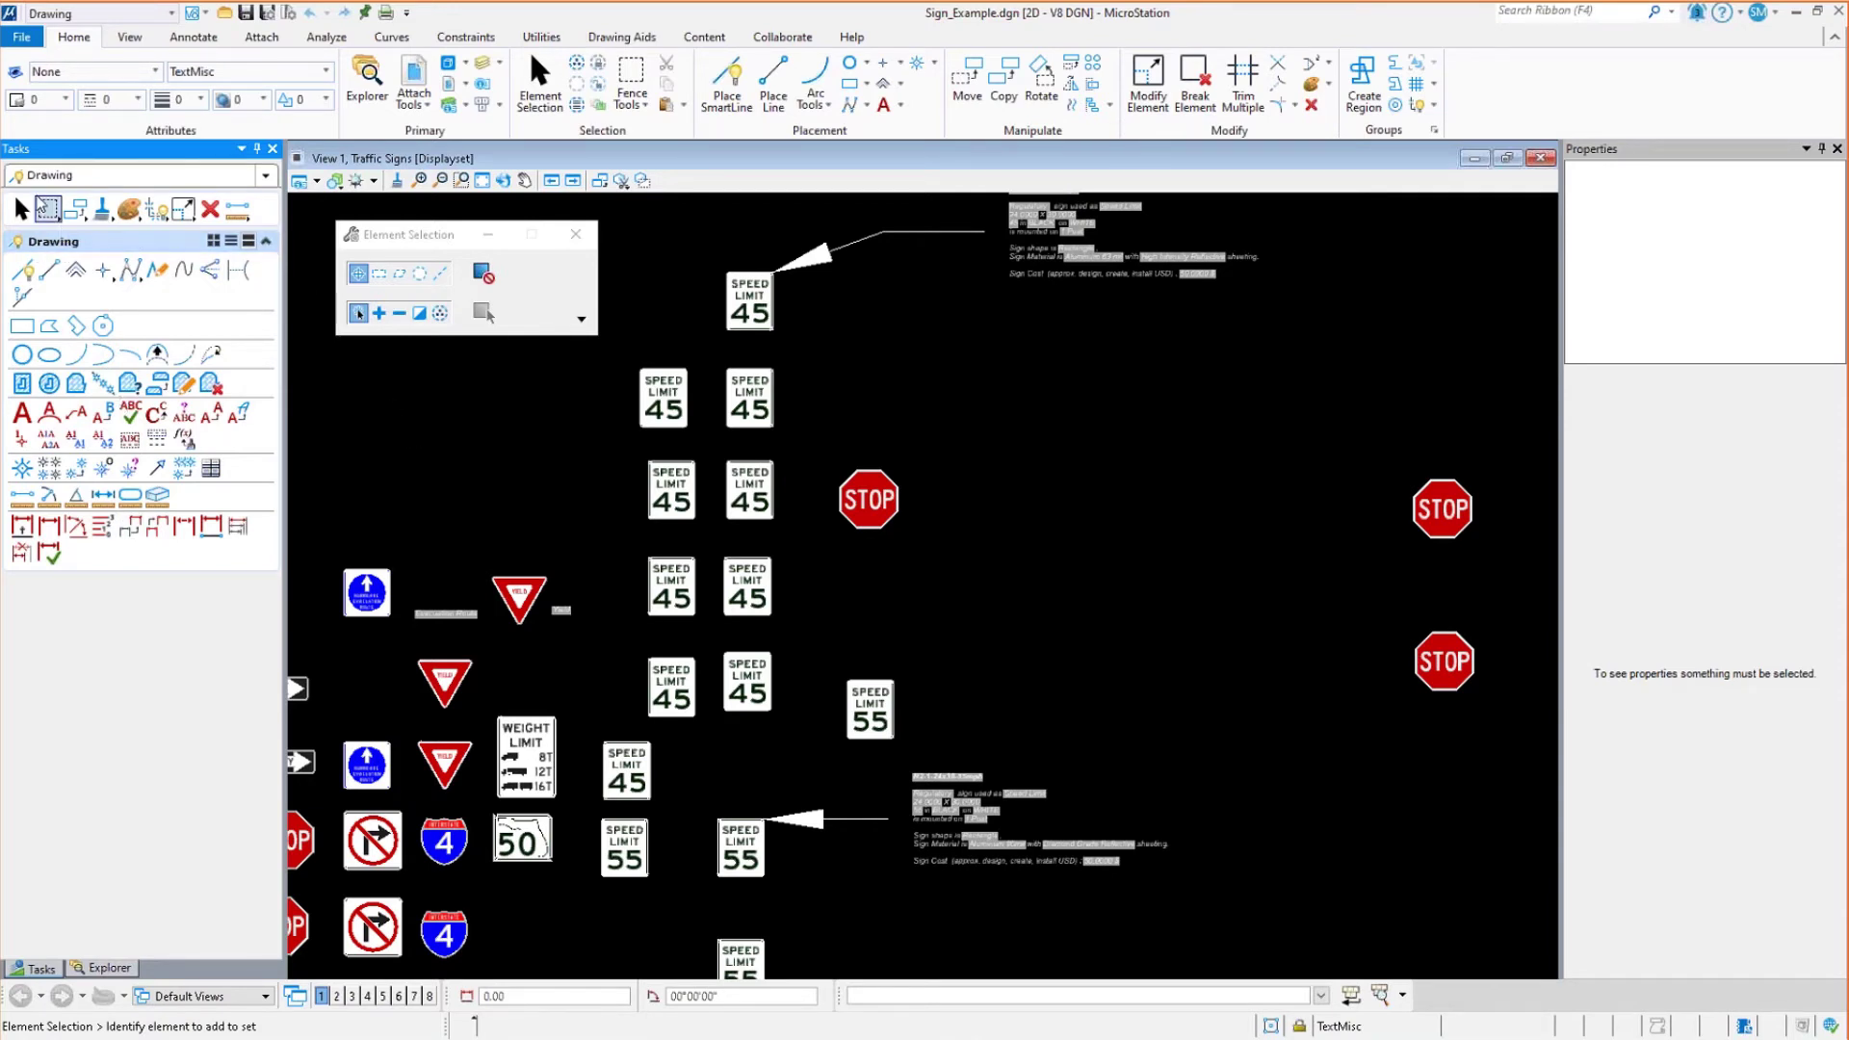
click(266, 177)
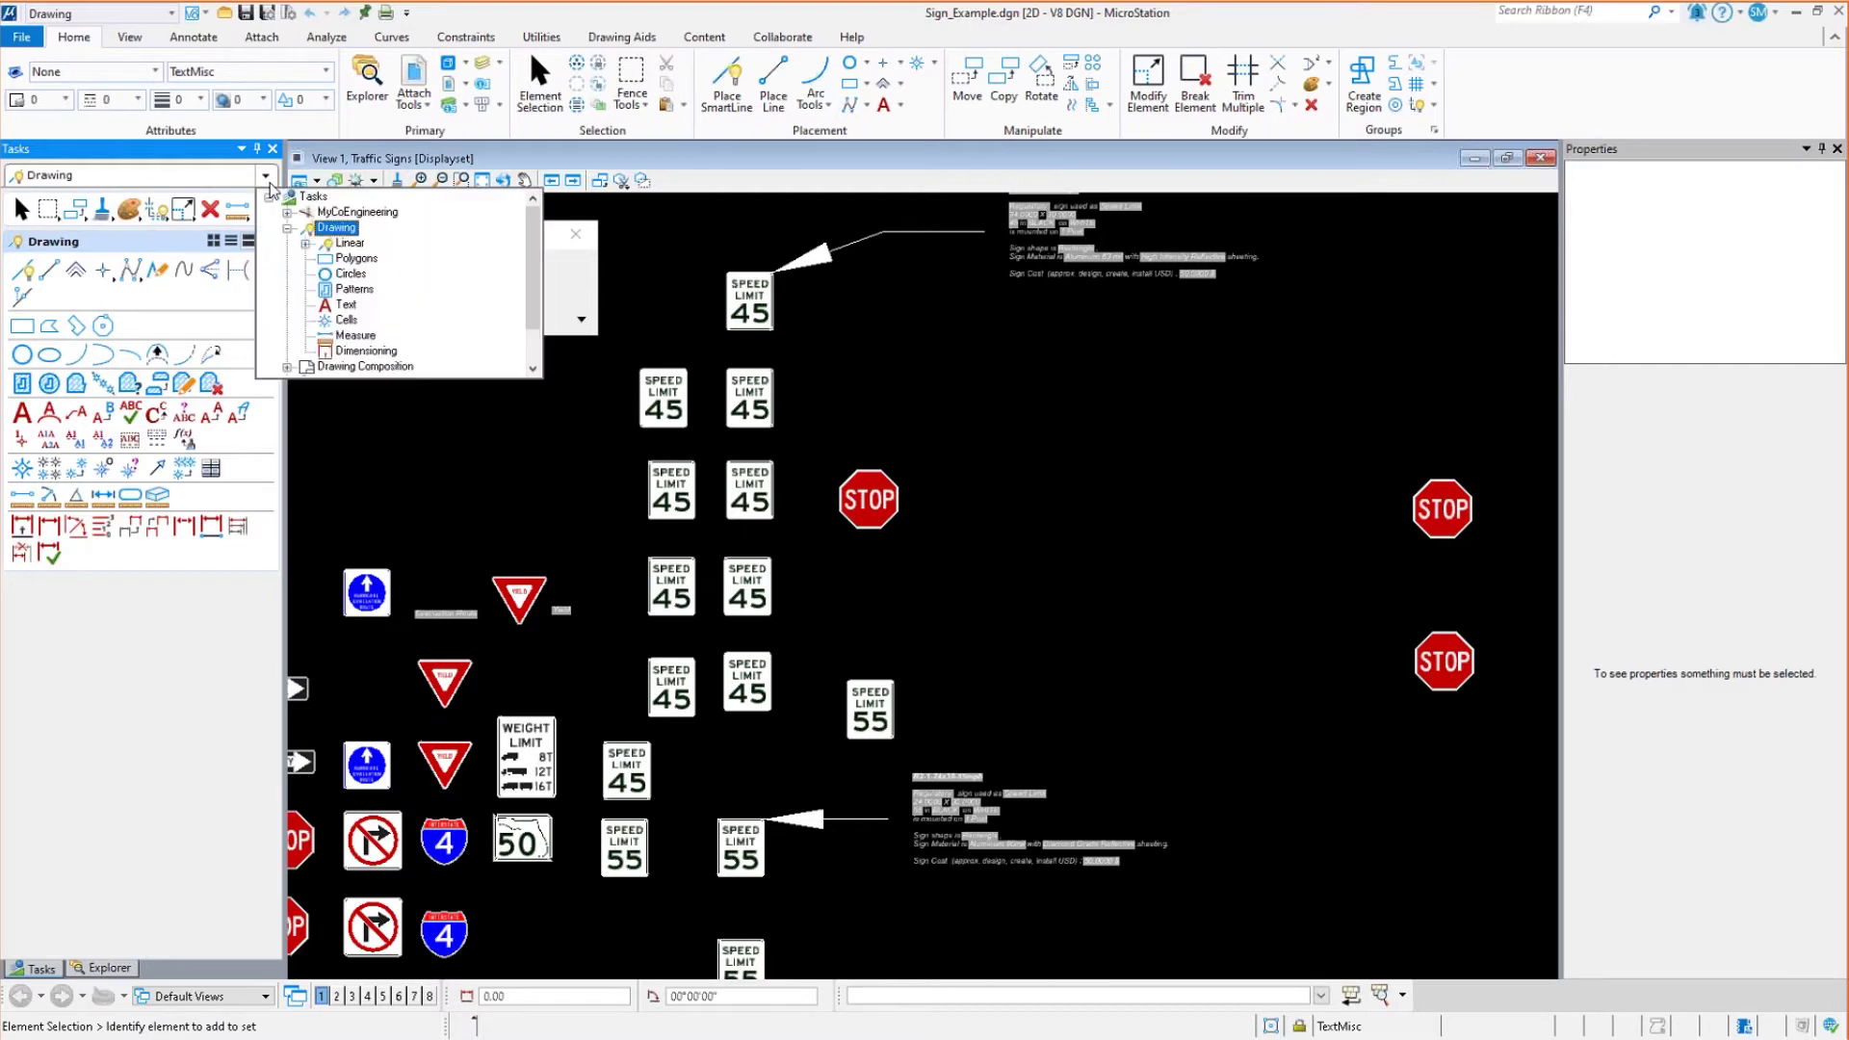
click(288, 212)
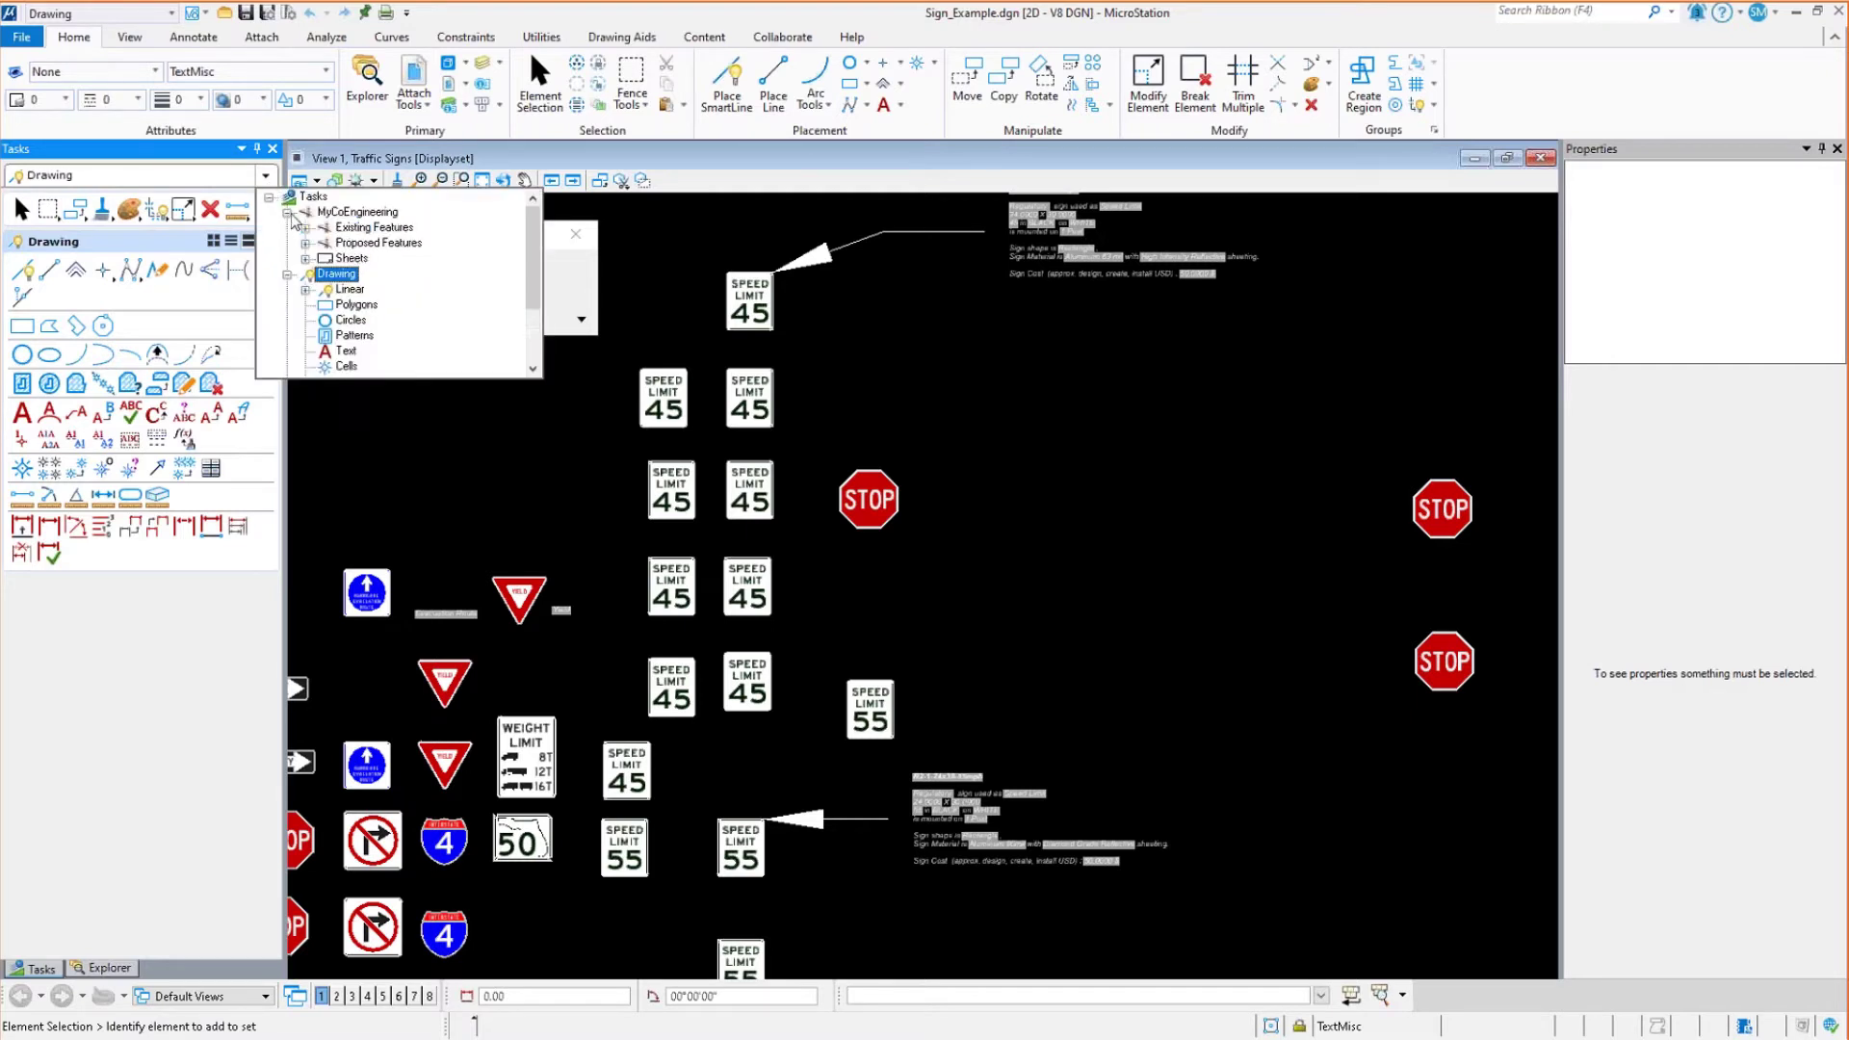
click(305, 259)
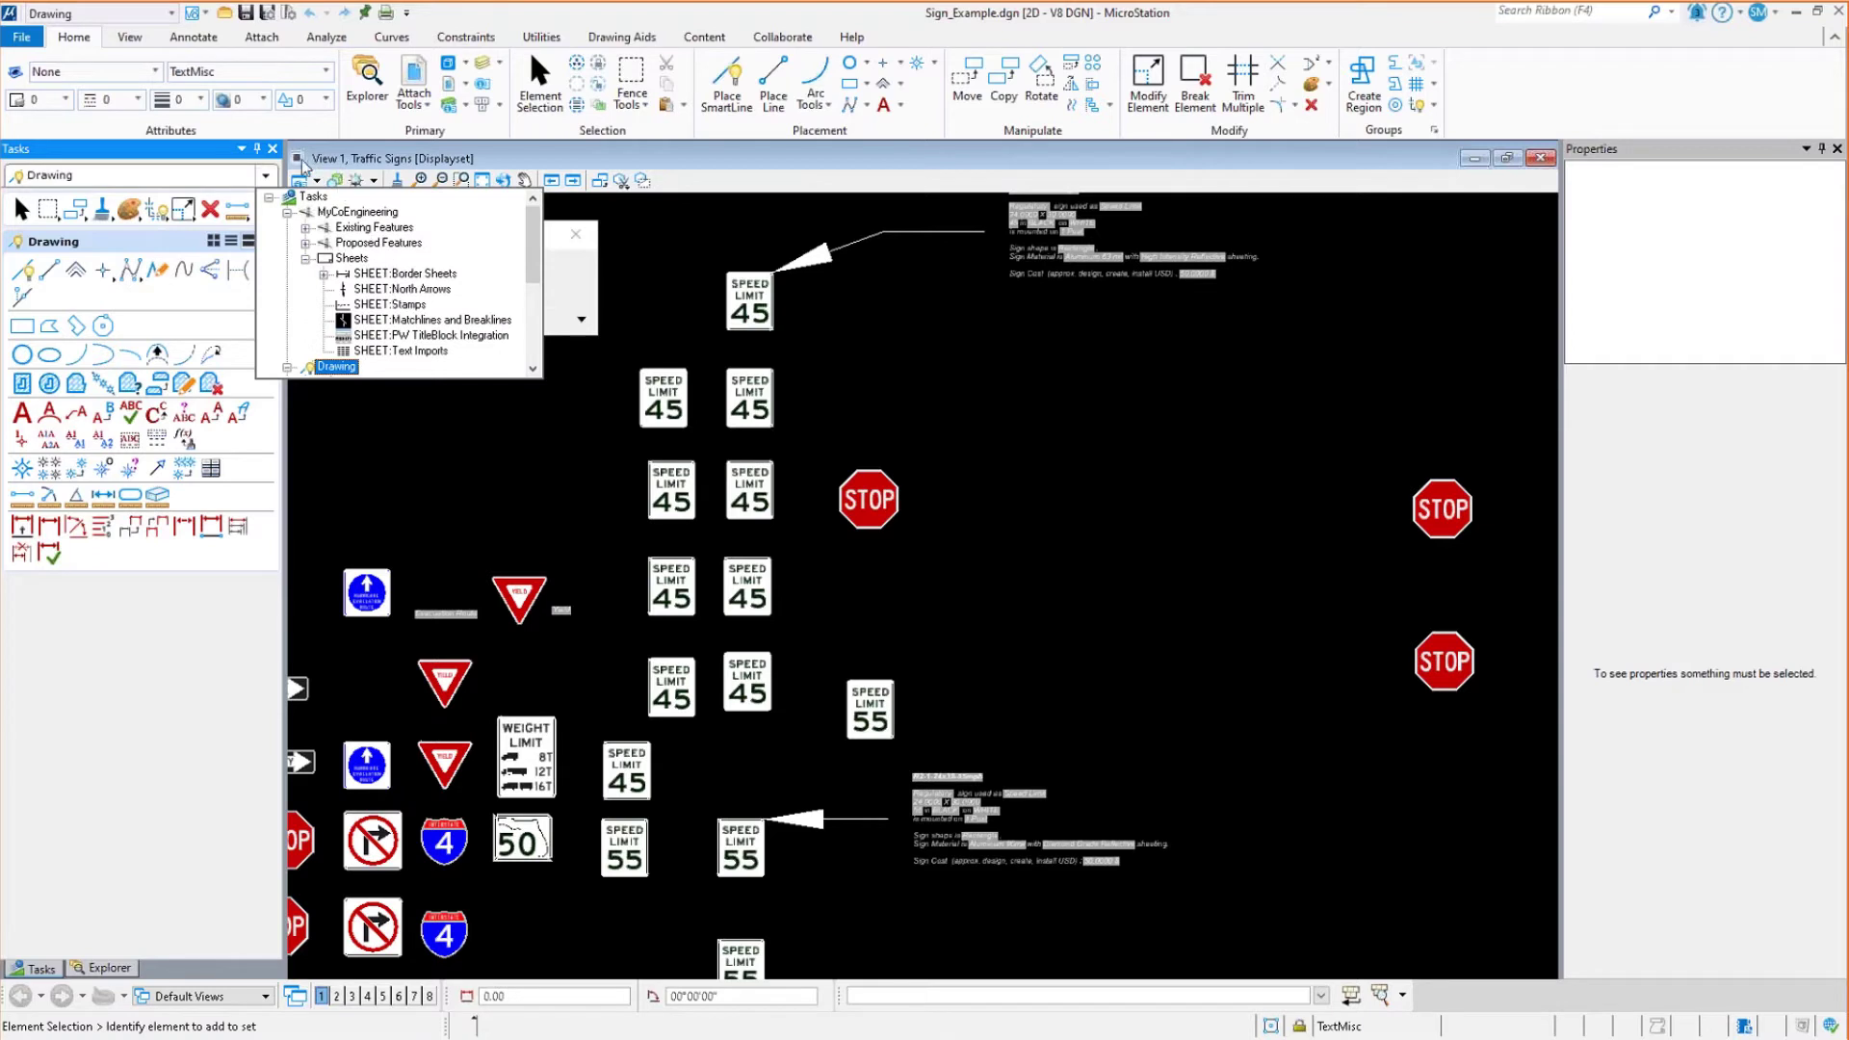
click(270, 194)
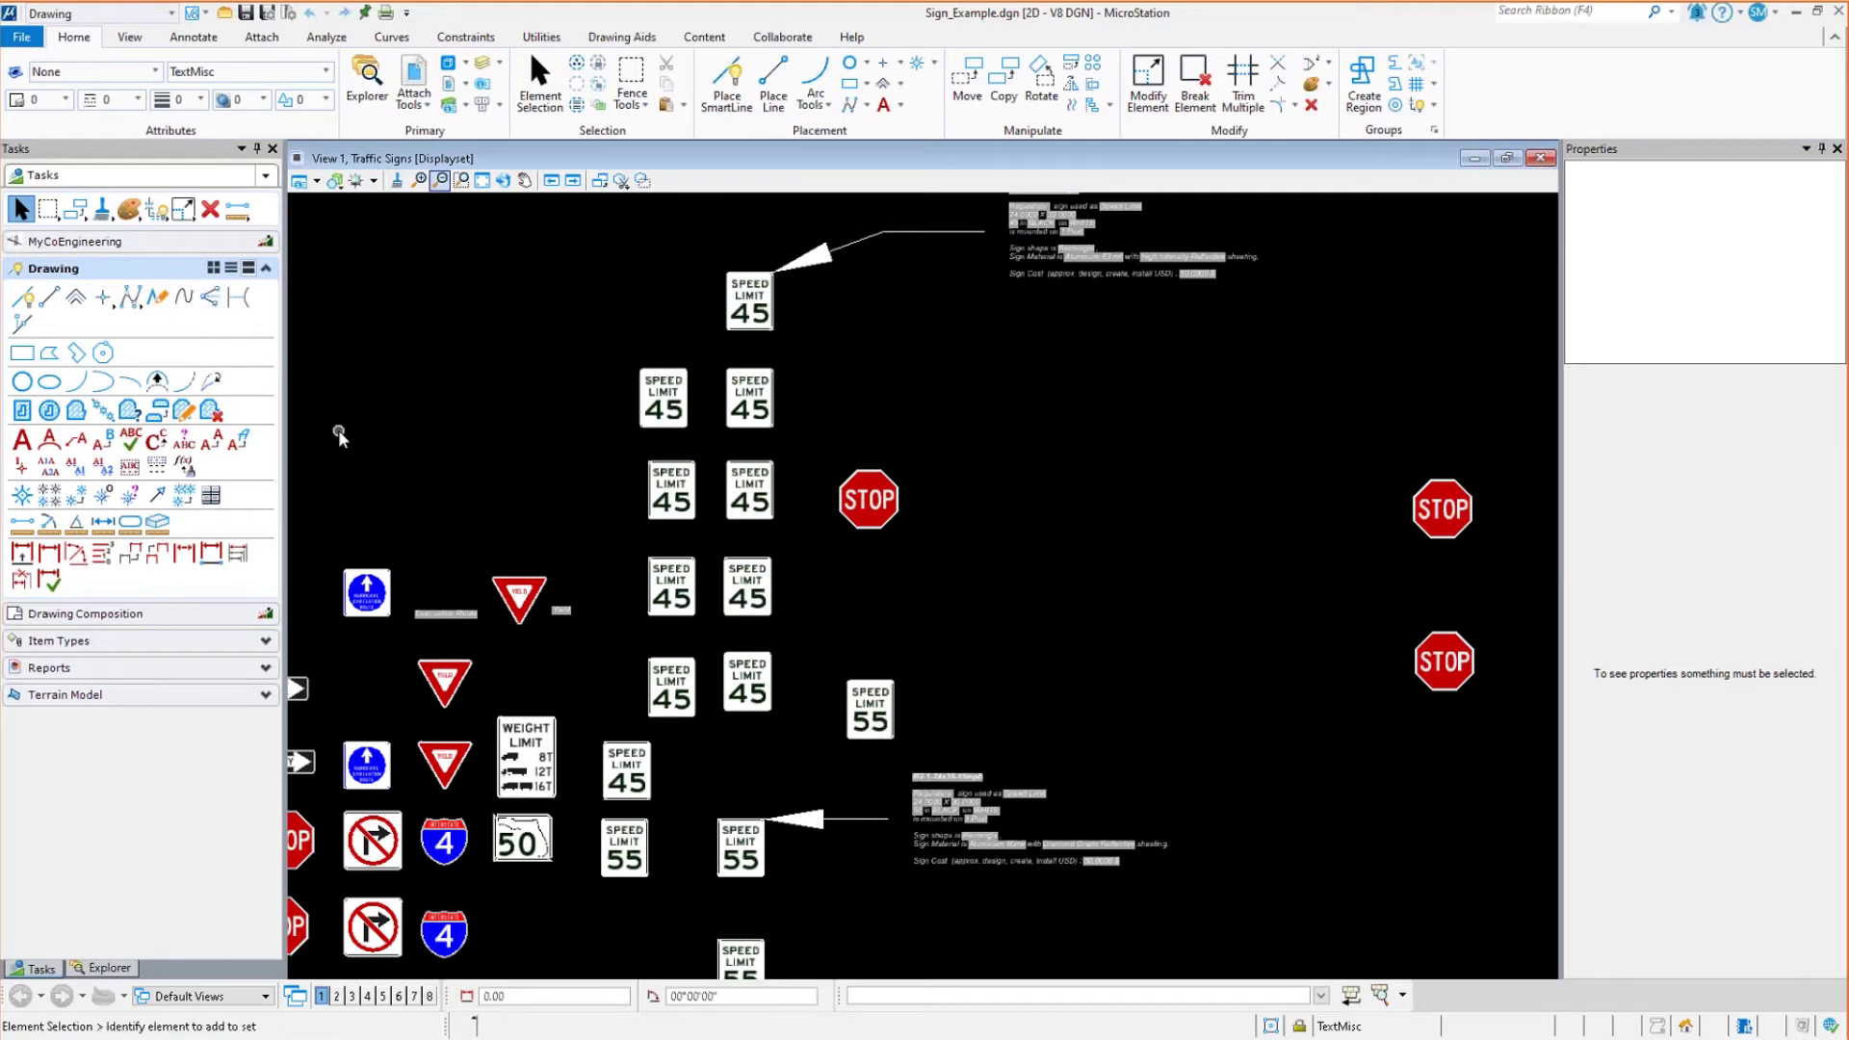
click(197, 13)
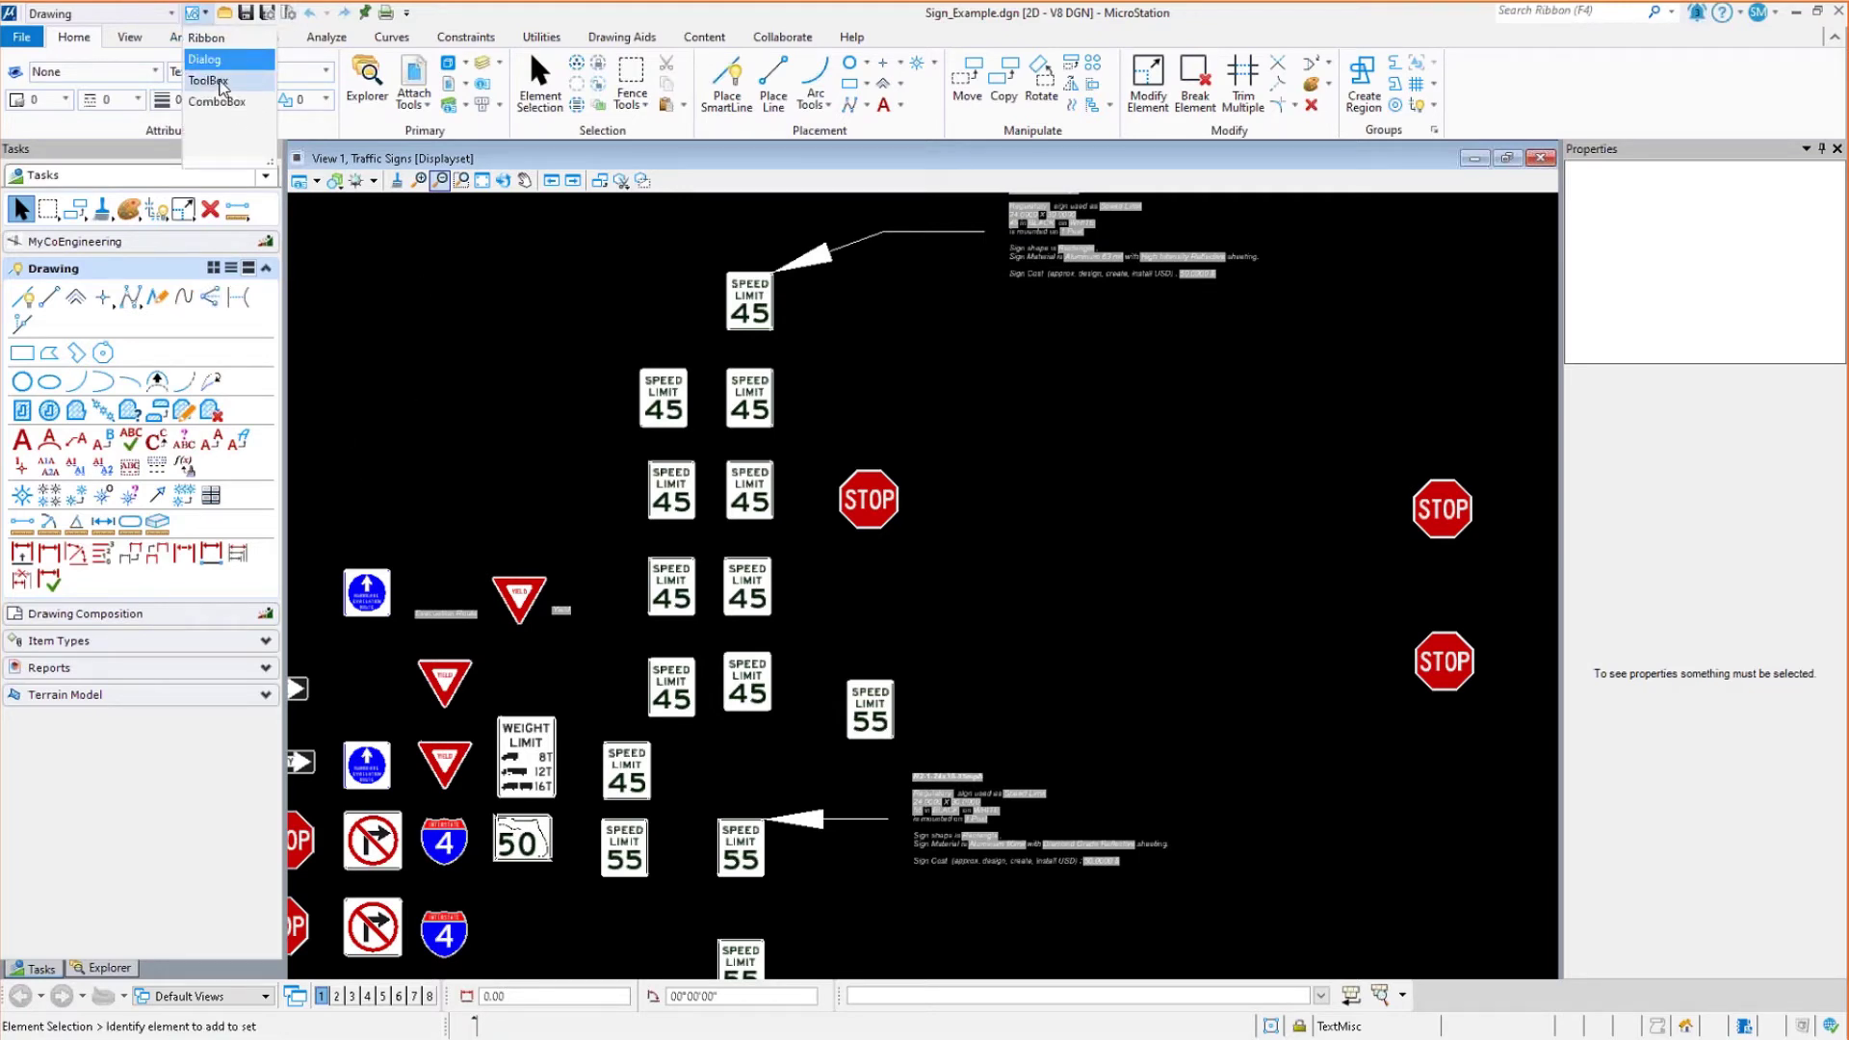
Switch to ToolBox mode, dock the Tasks toolbox on the left, and show the Drawing tools
click(220, 81)
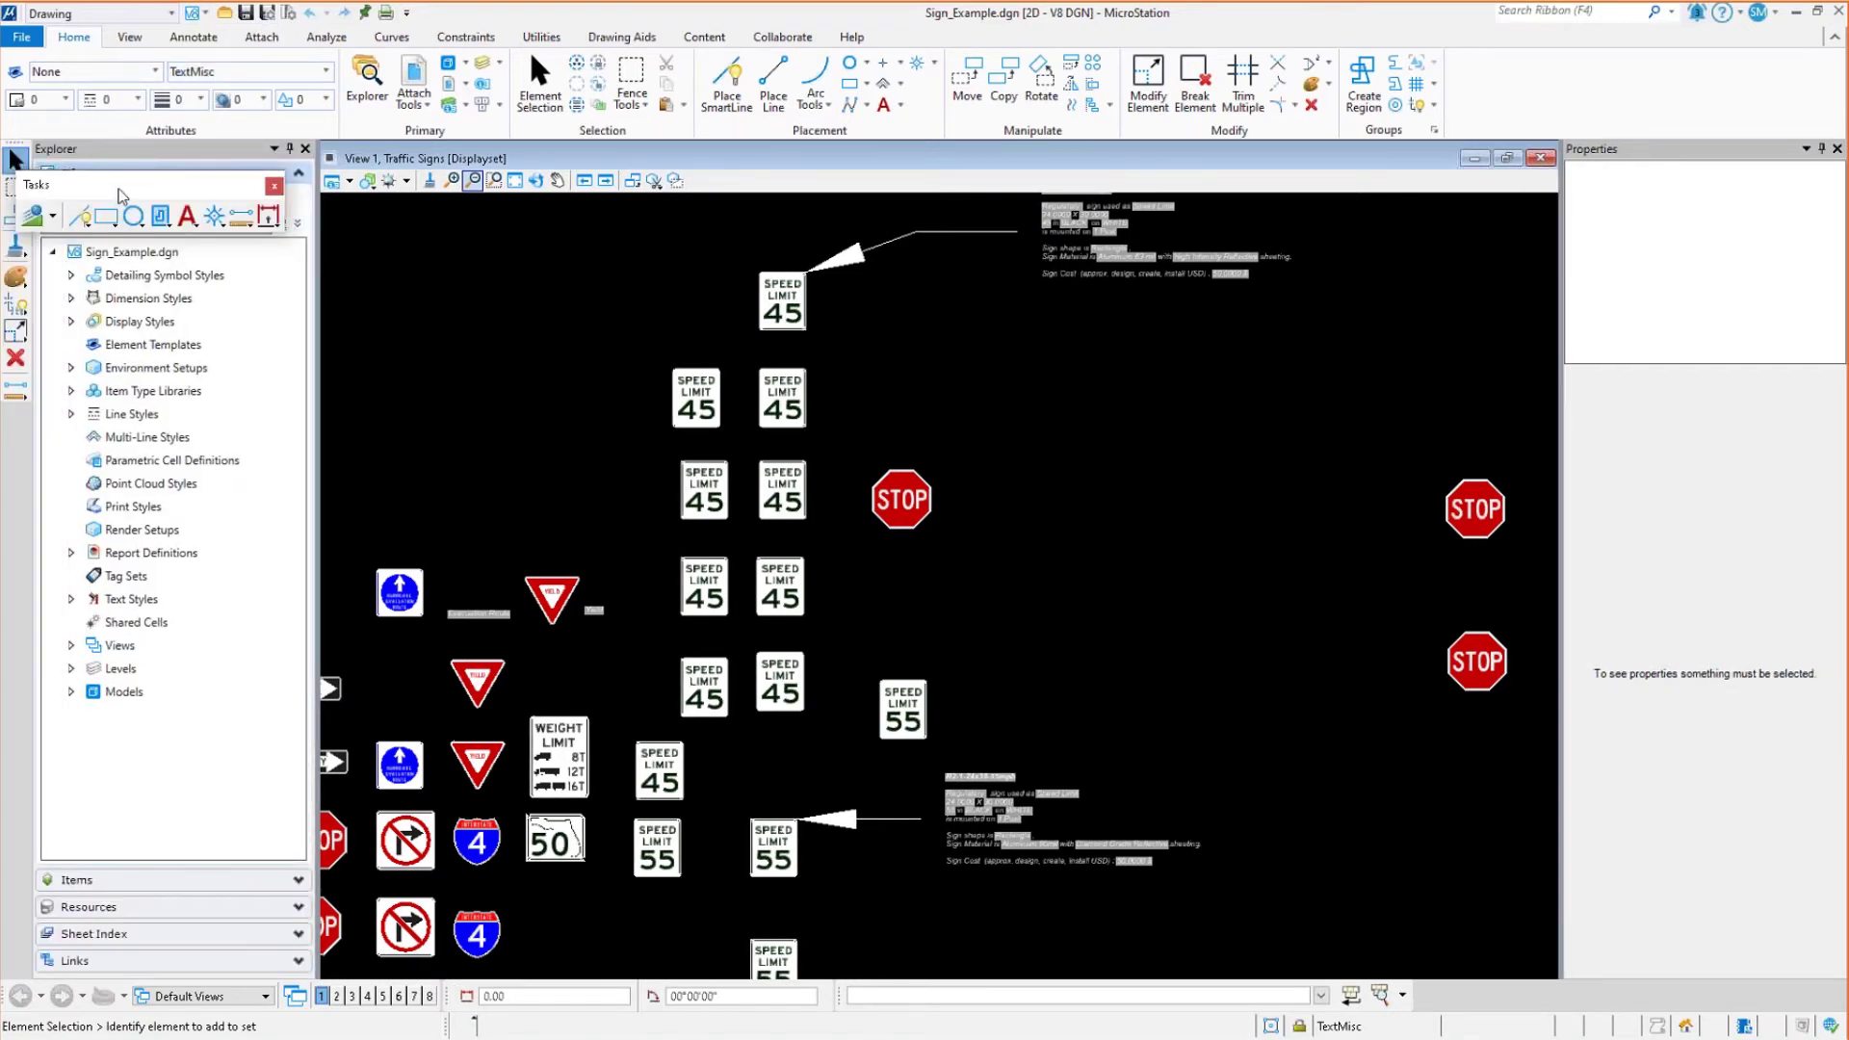
click(12, 159)
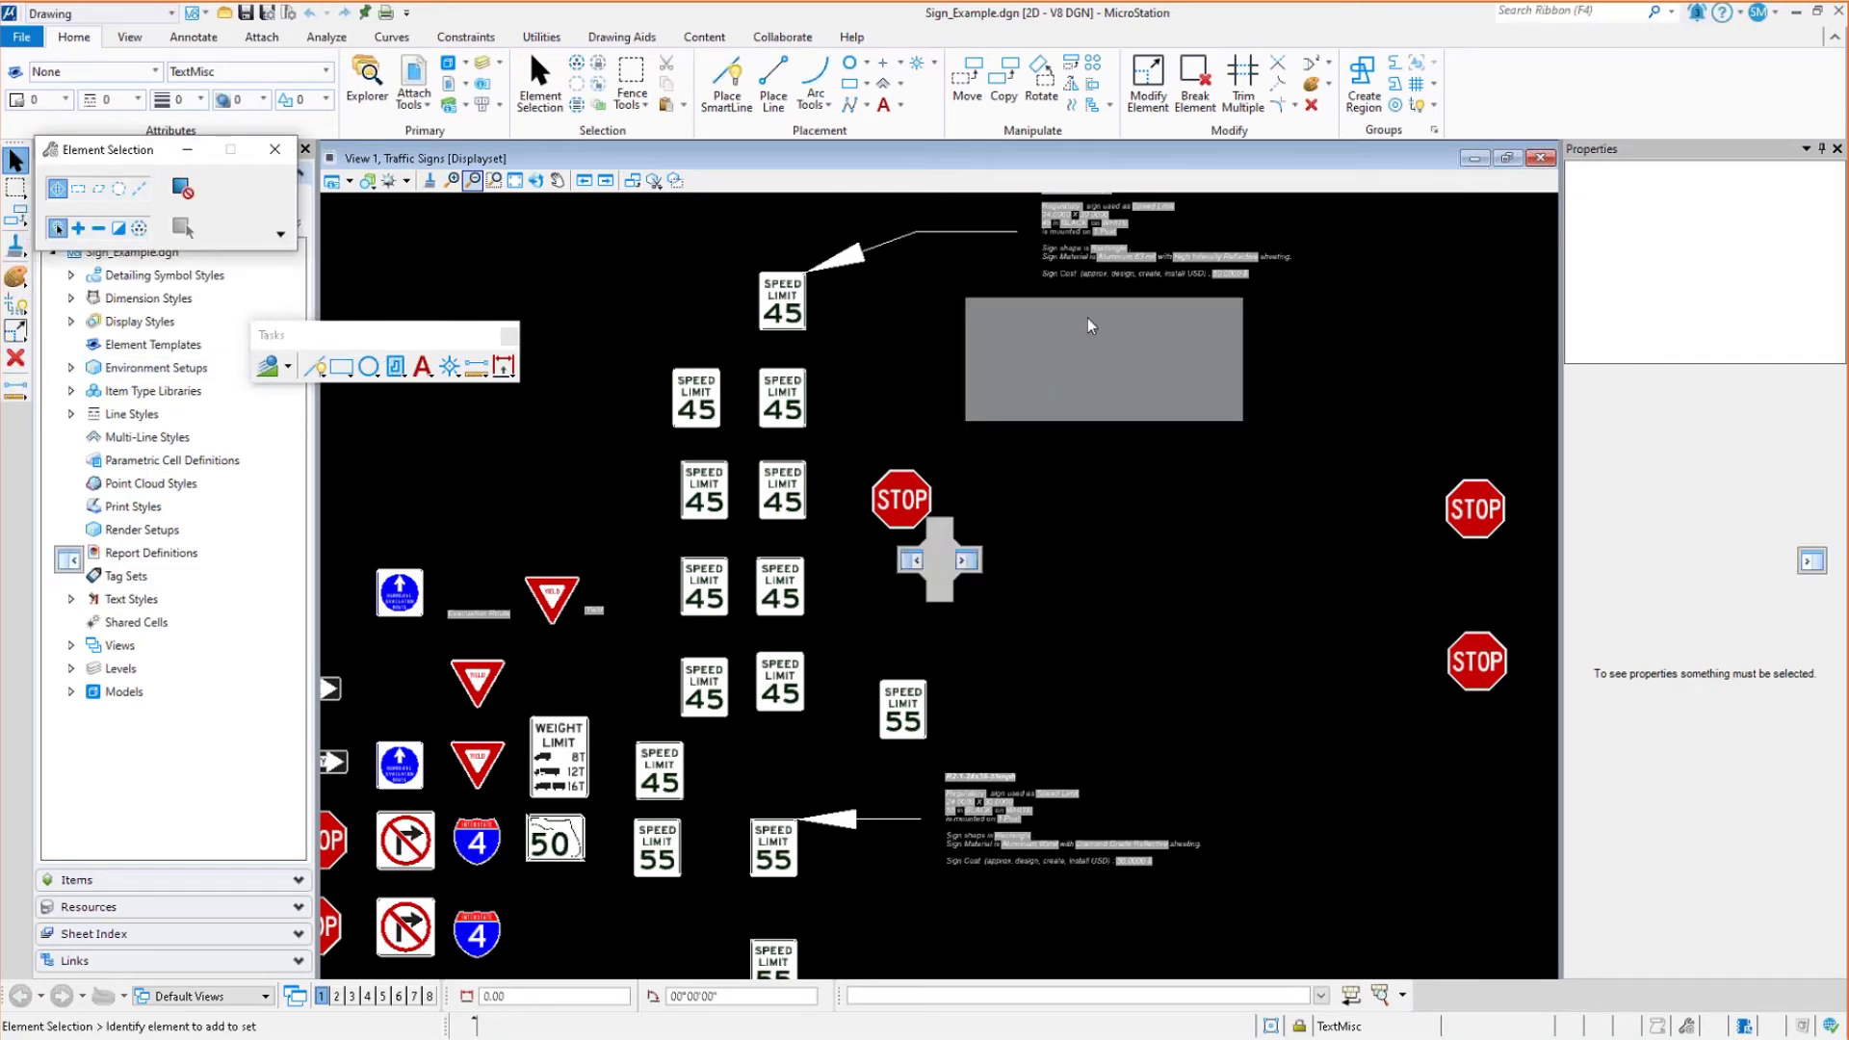
drag(346, 337, 17, 180)
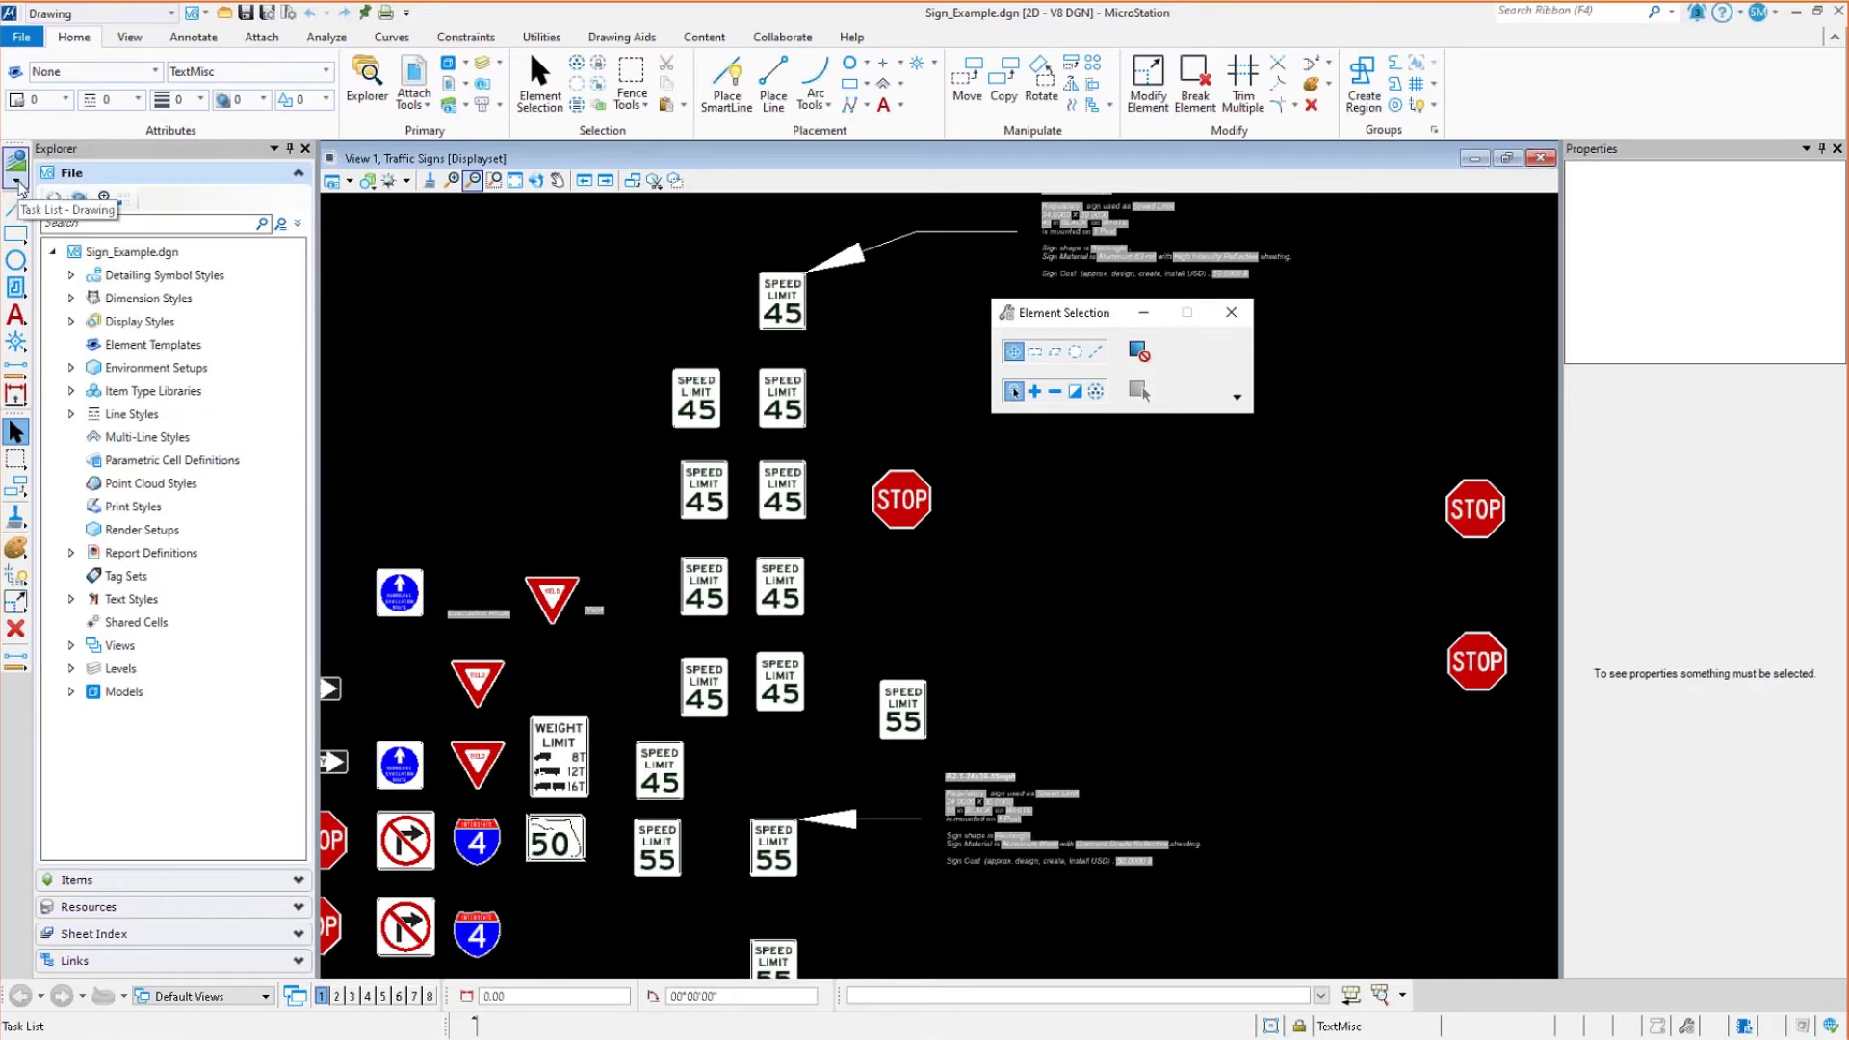
click(18, 185)
click(17, 186)
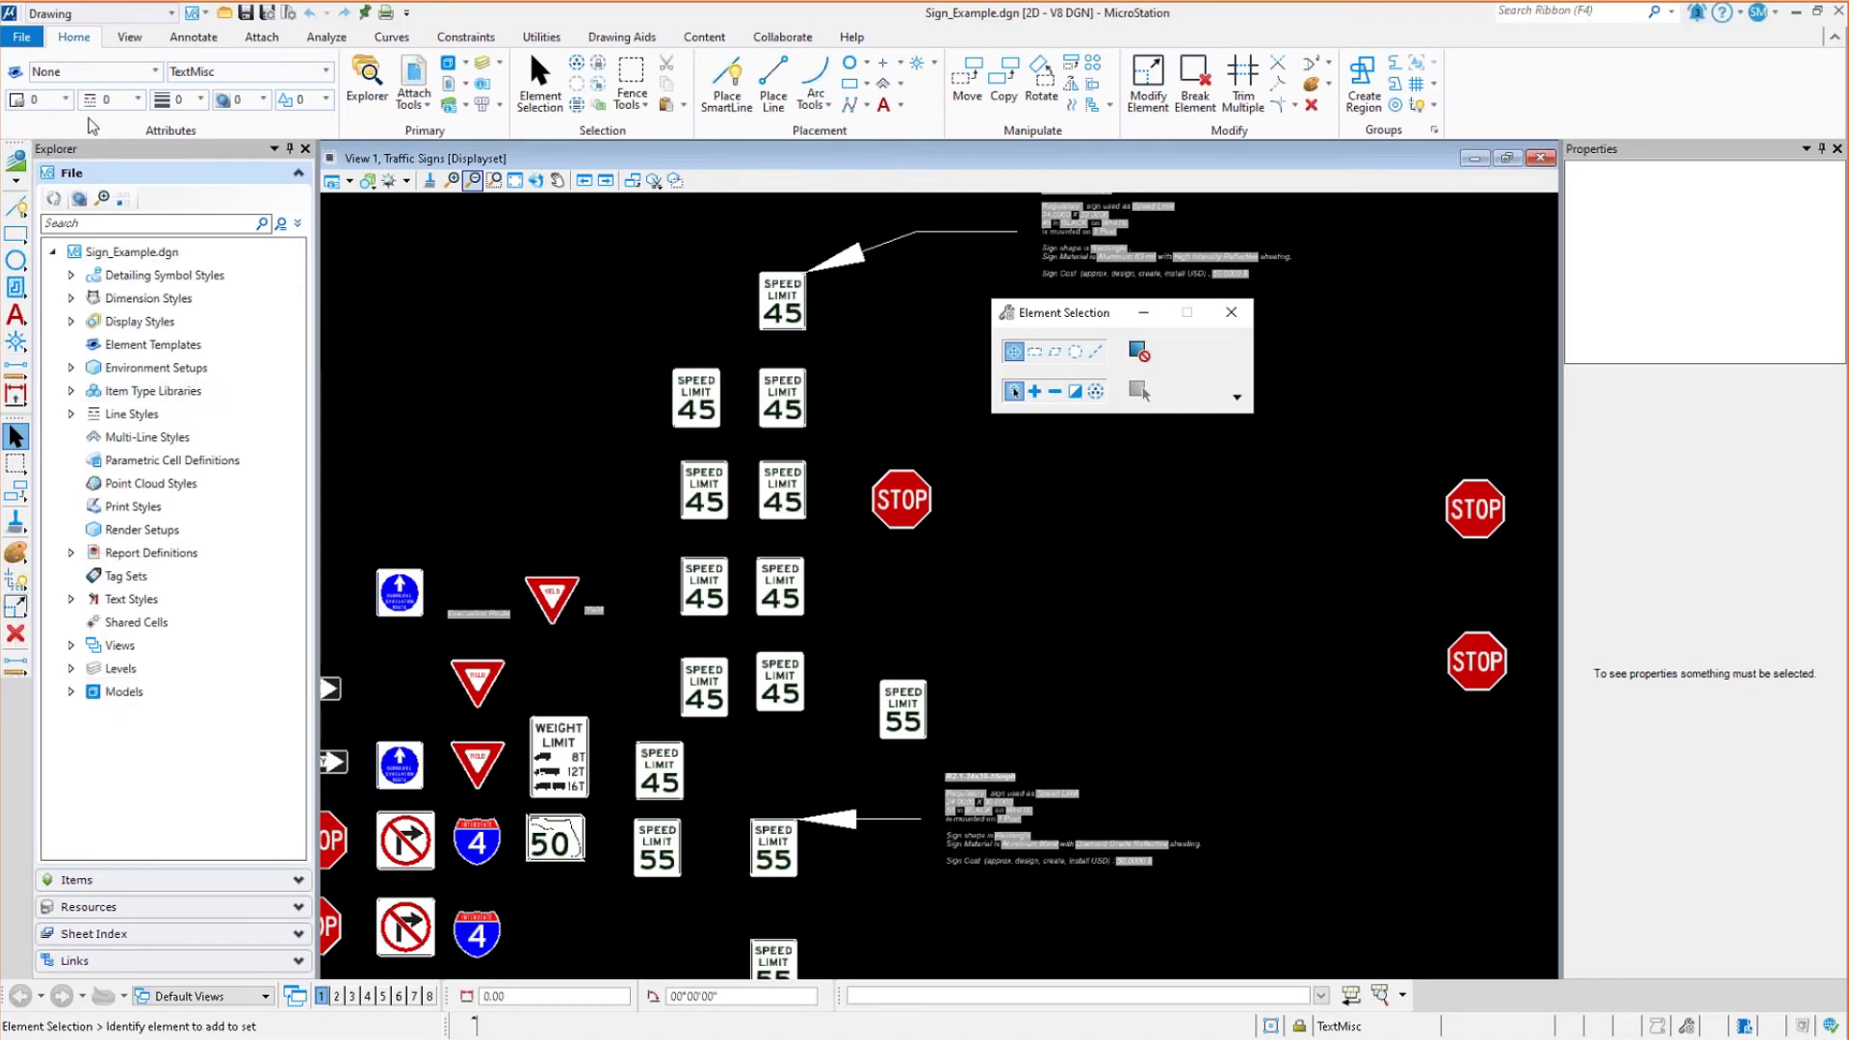
Cancel the Open dialog and switch the task theme to ComboBox mode
click(223, 13)
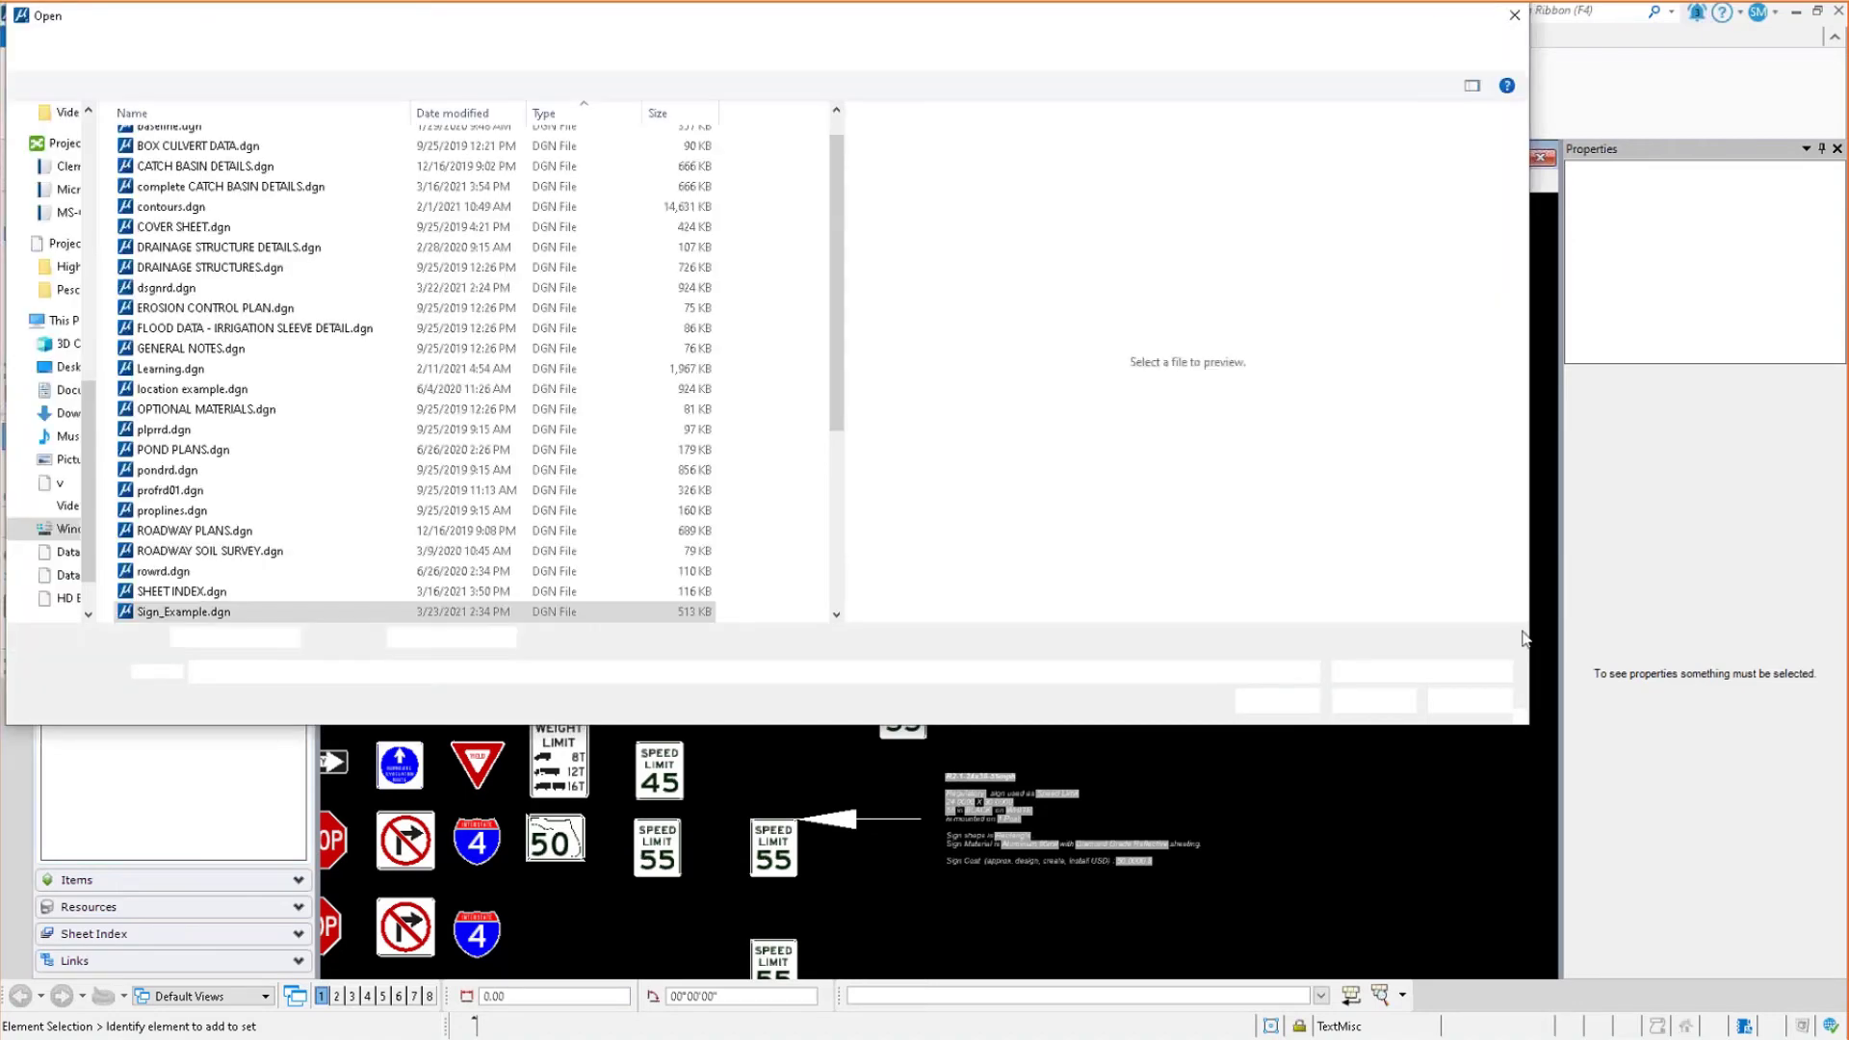
click(1468, 701)
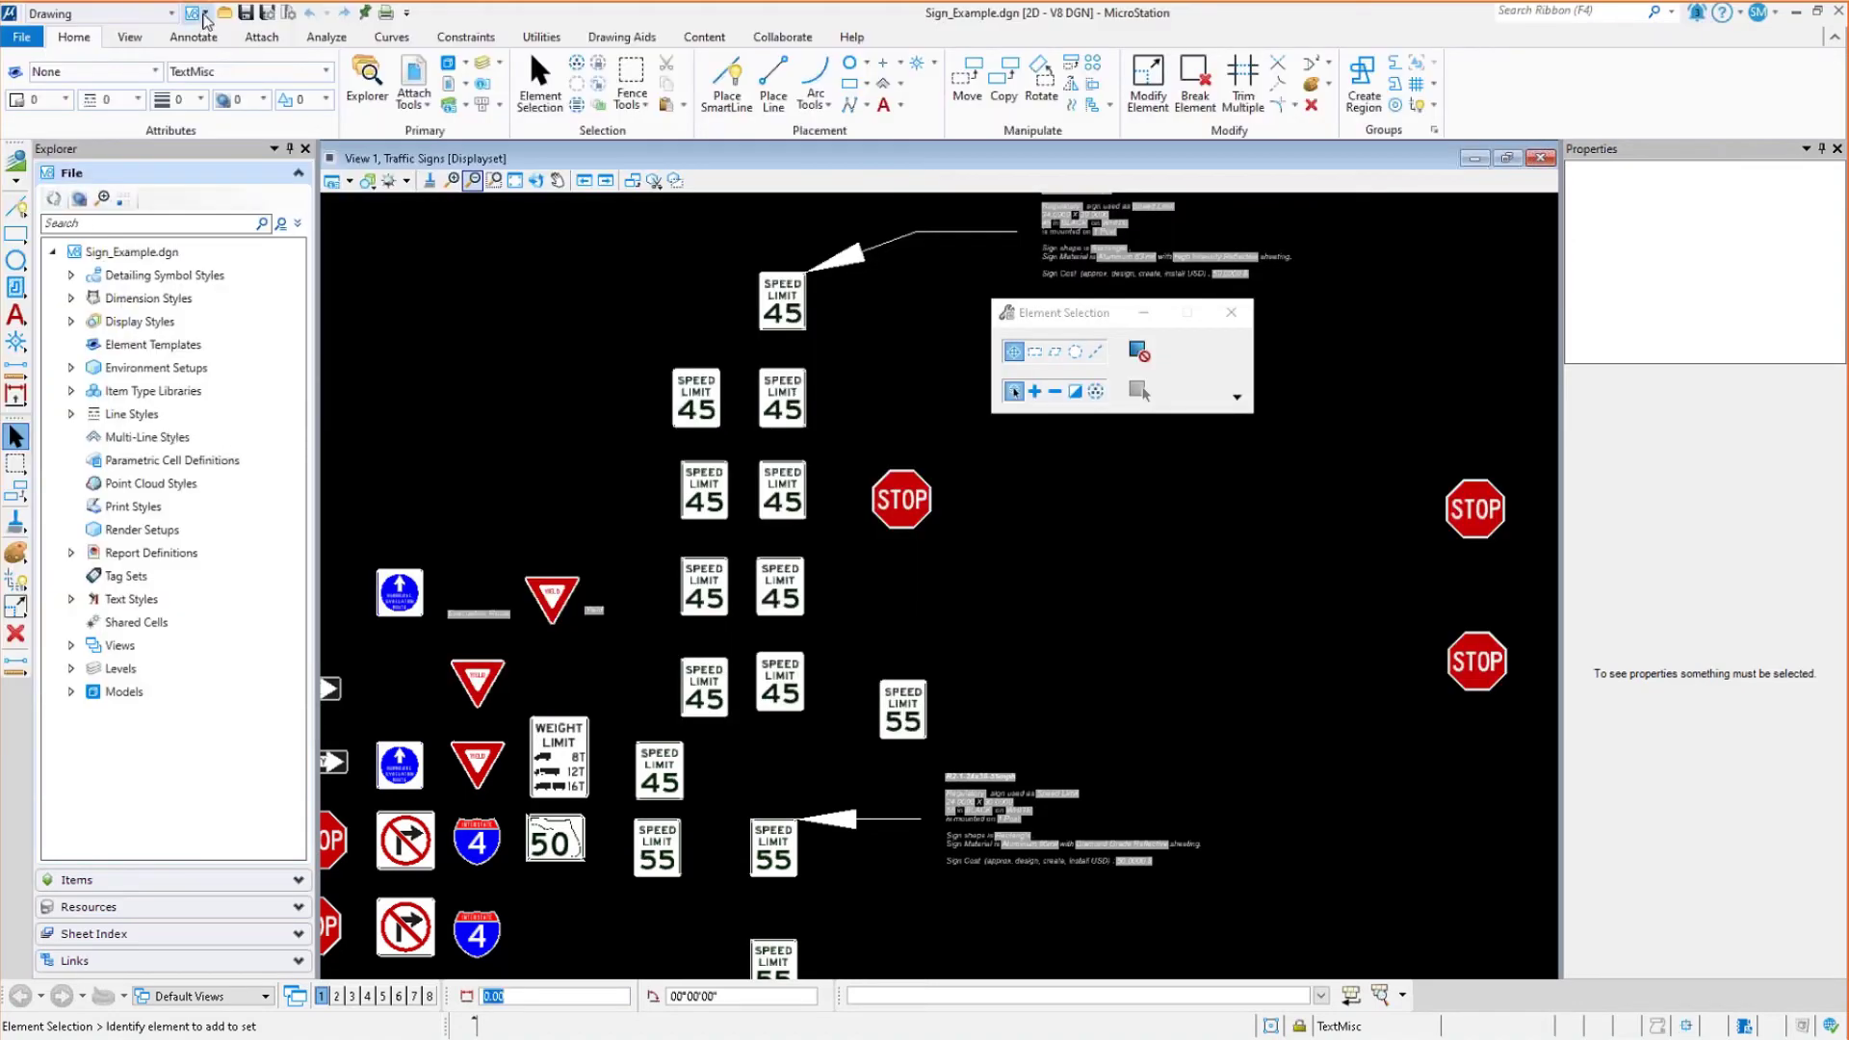
click(206, 14)
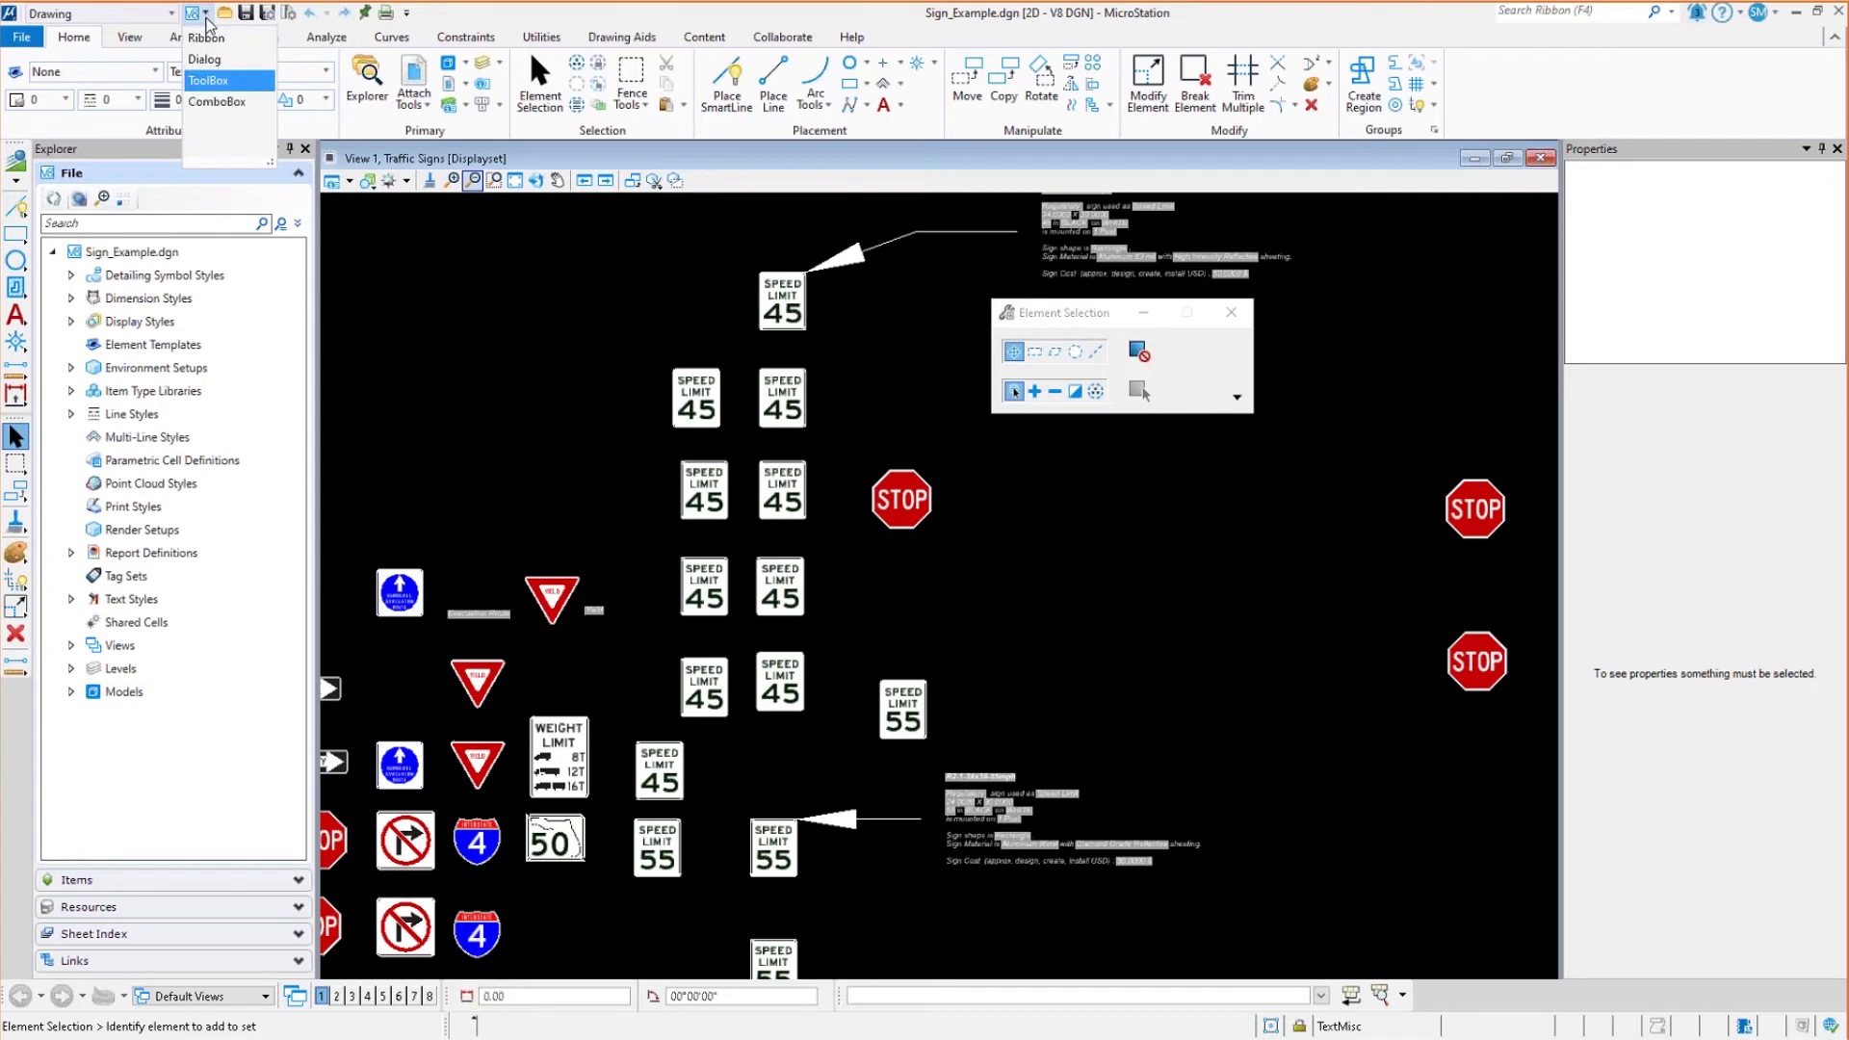
click(214, 102)
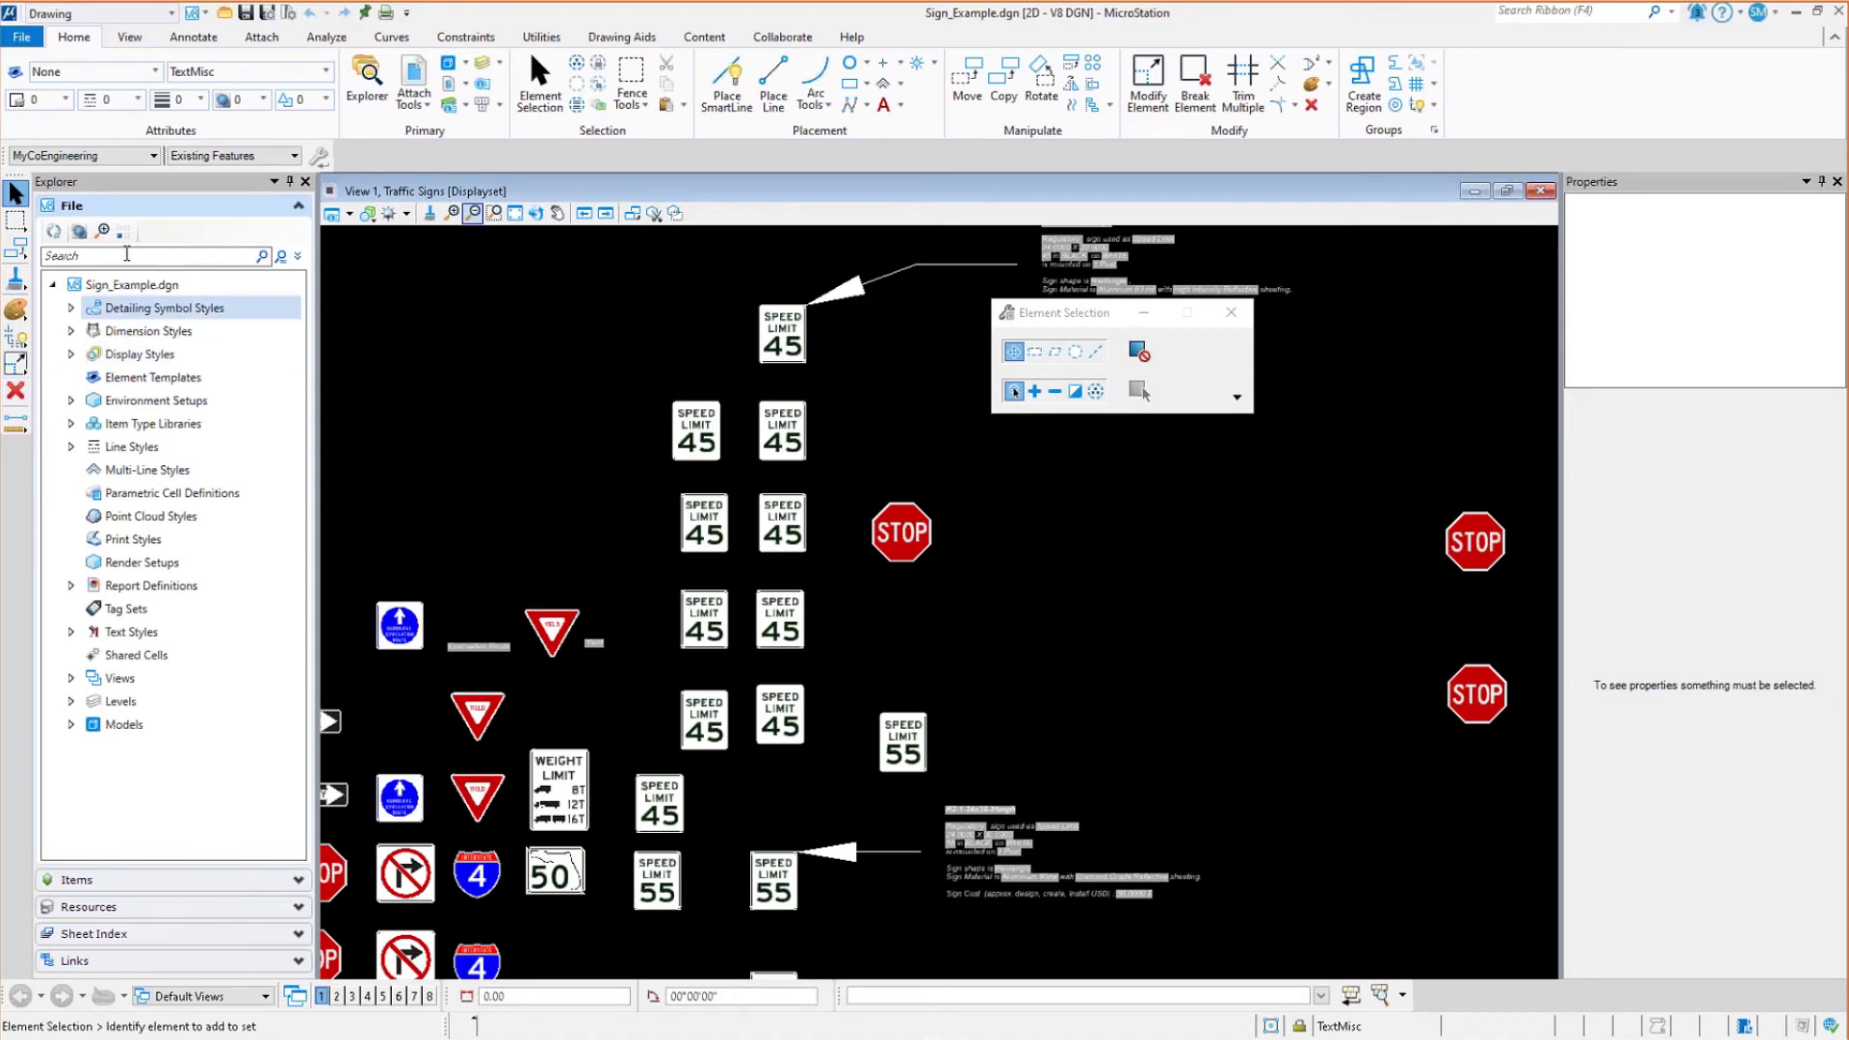
Browse the Drawing and MyCoEngineering groups in the ComboBox workflow tree
click(152, 156)
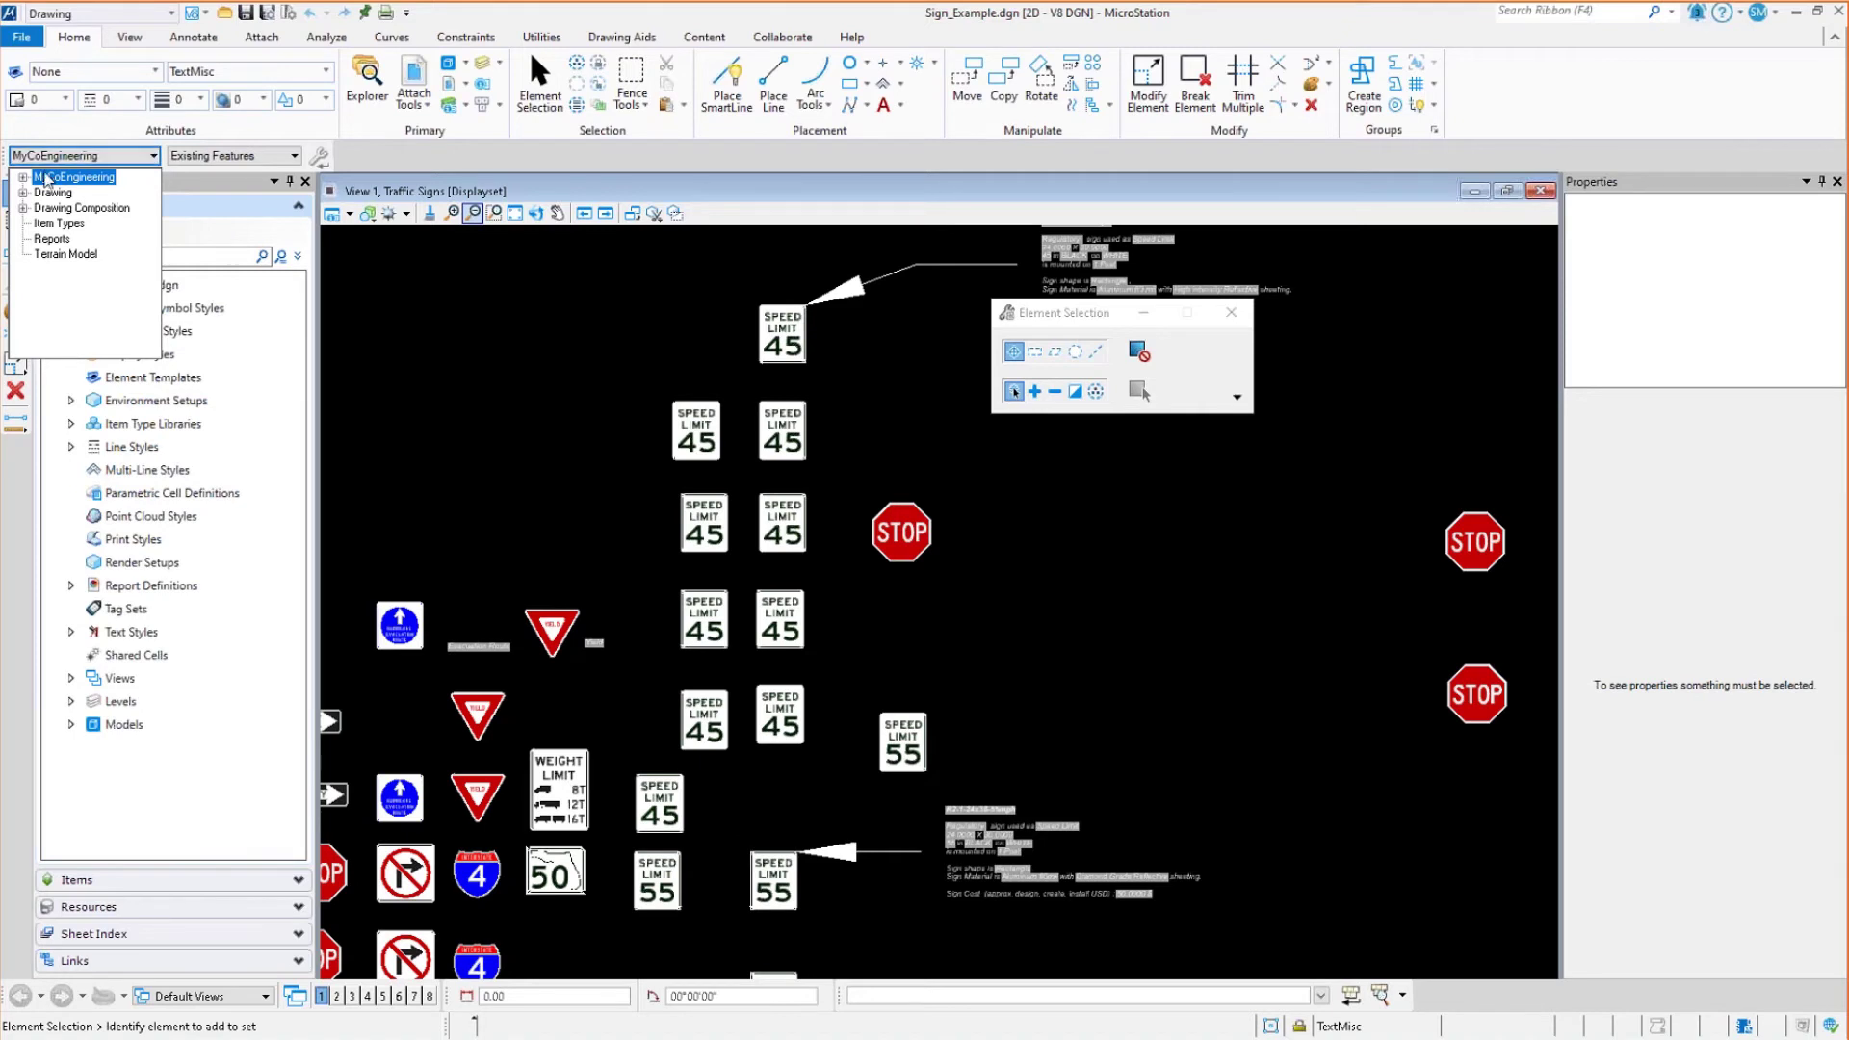
click(23, 193)
click(23, 193)
click(23, 177)
click(24, 177)
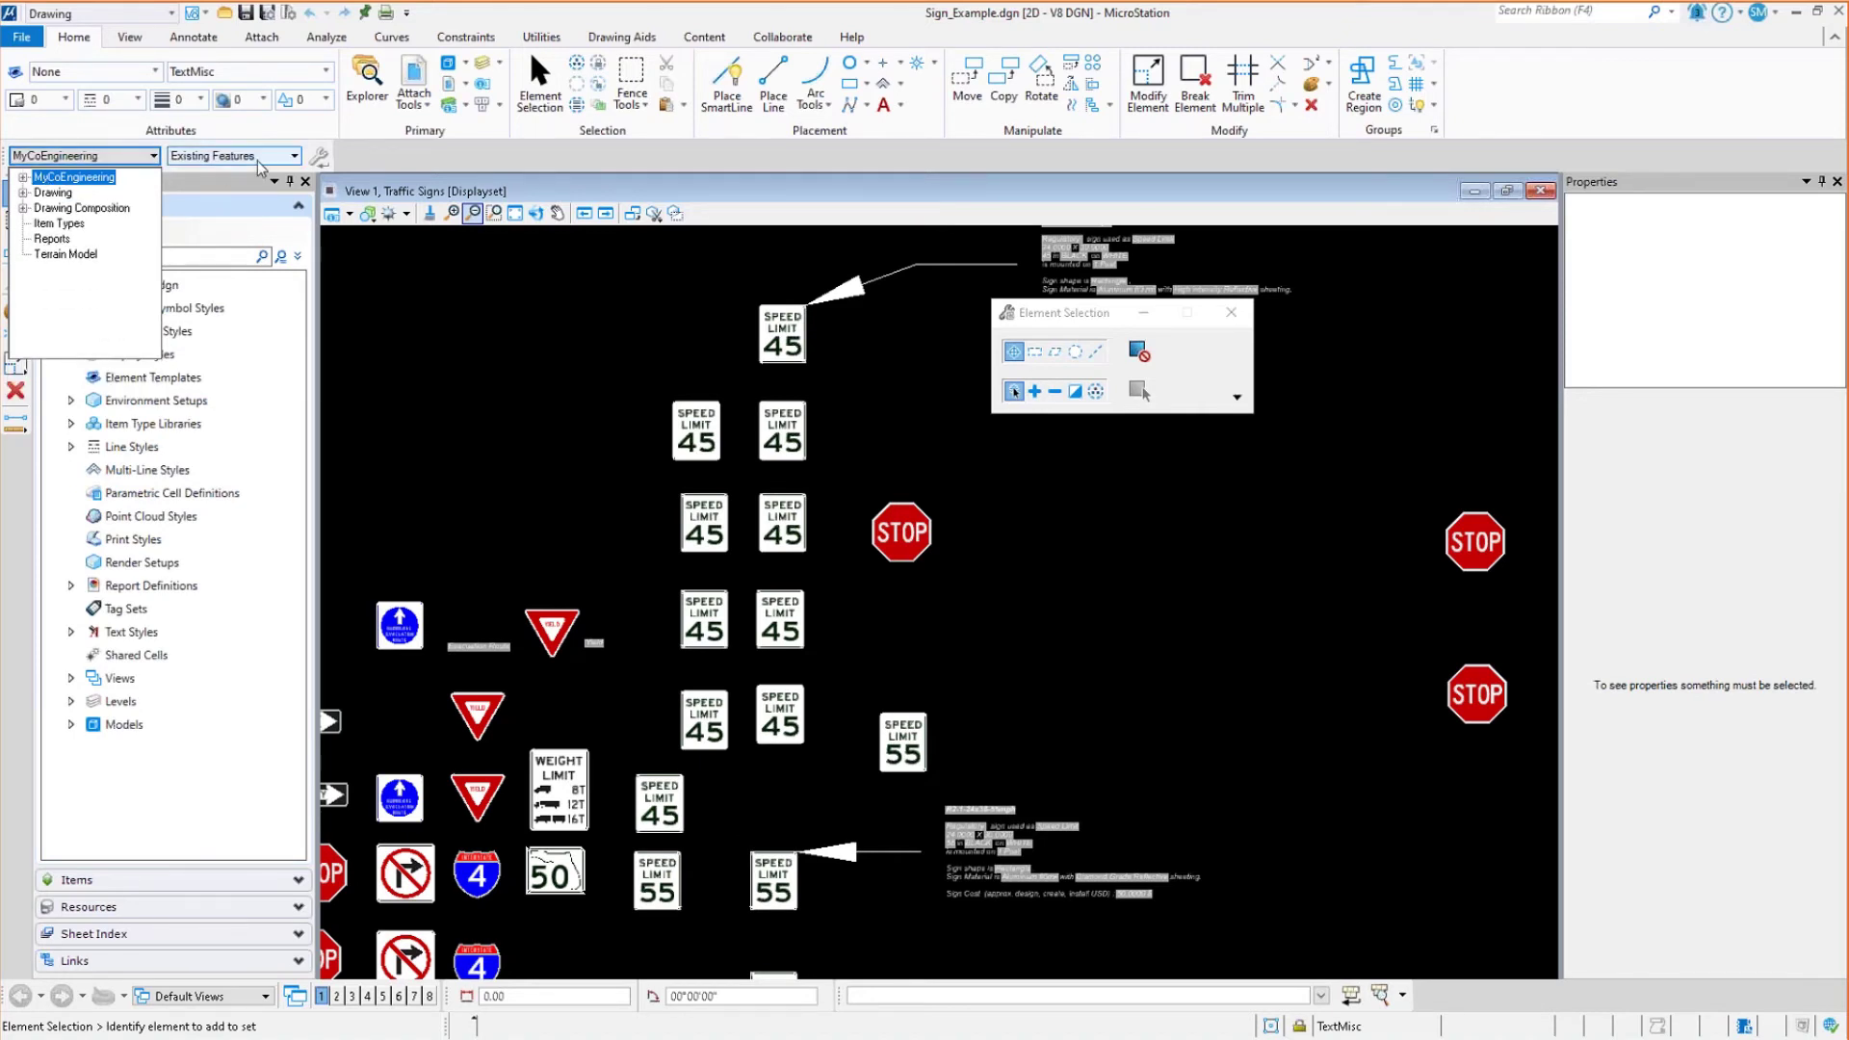
click(220, 186)
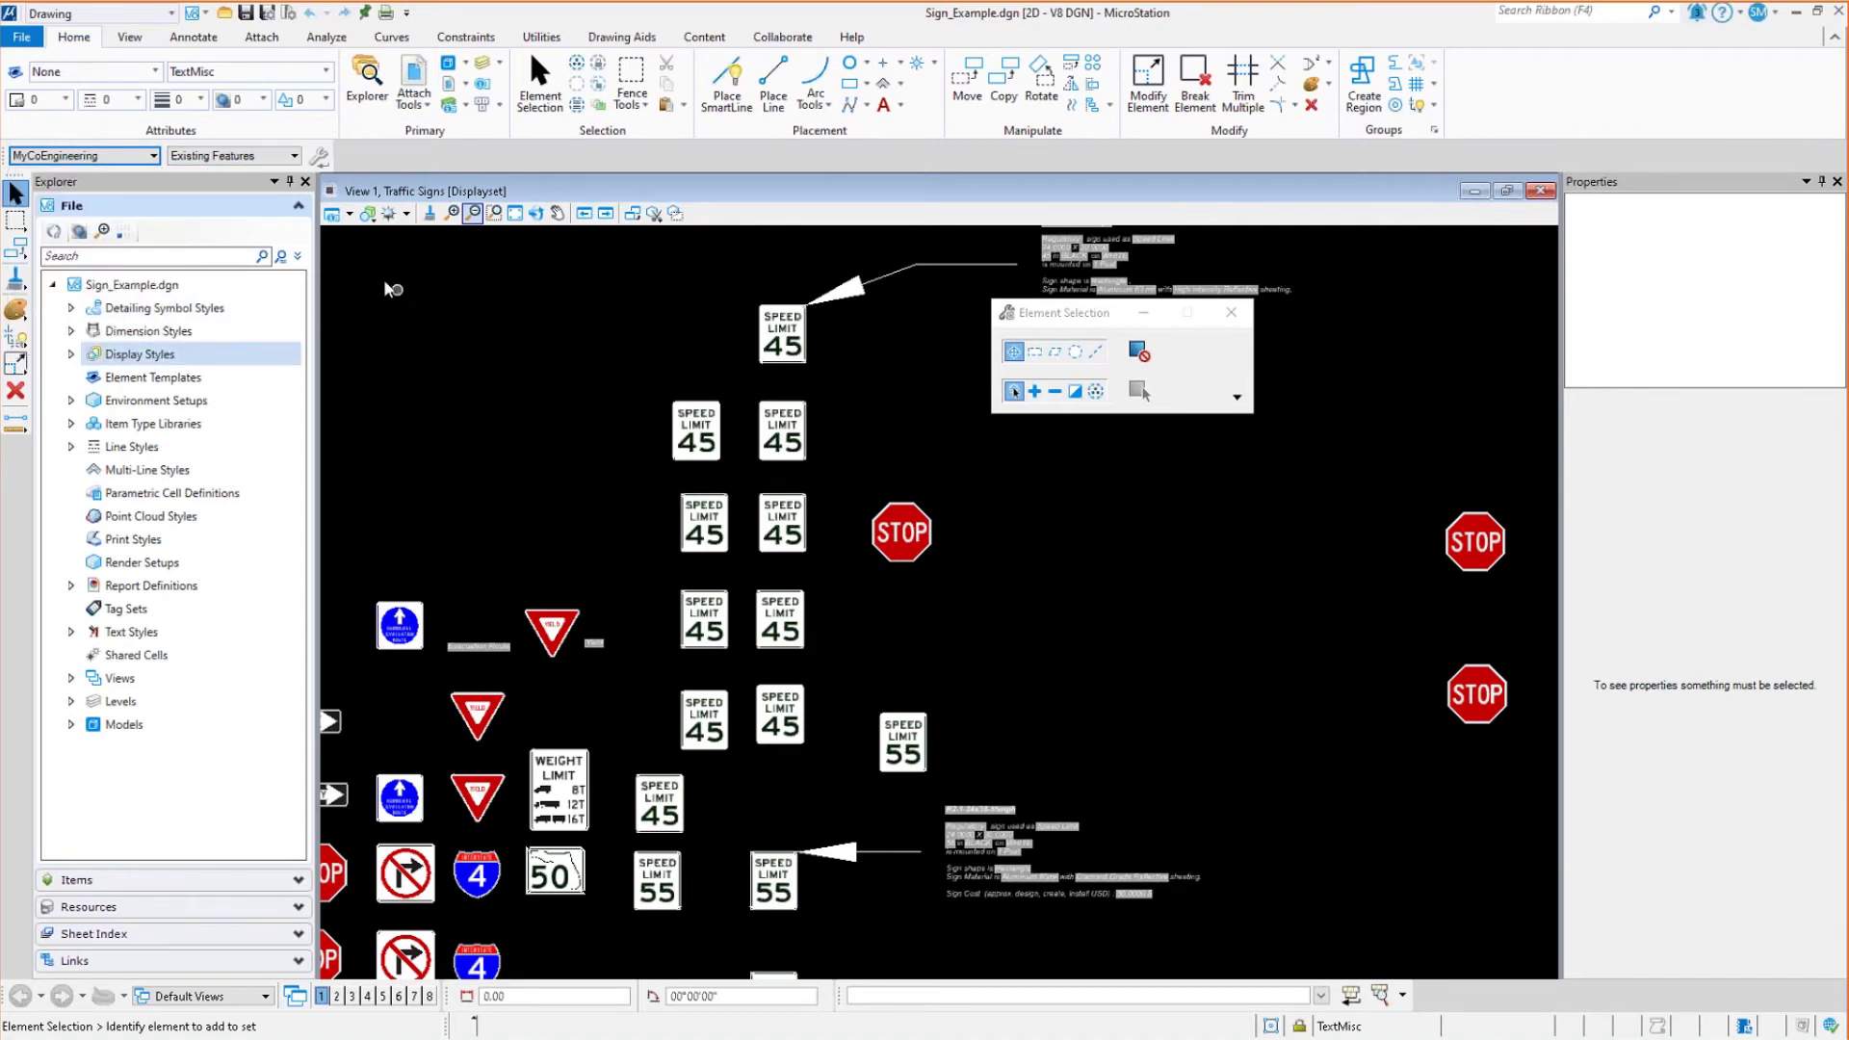
click(208, 16)
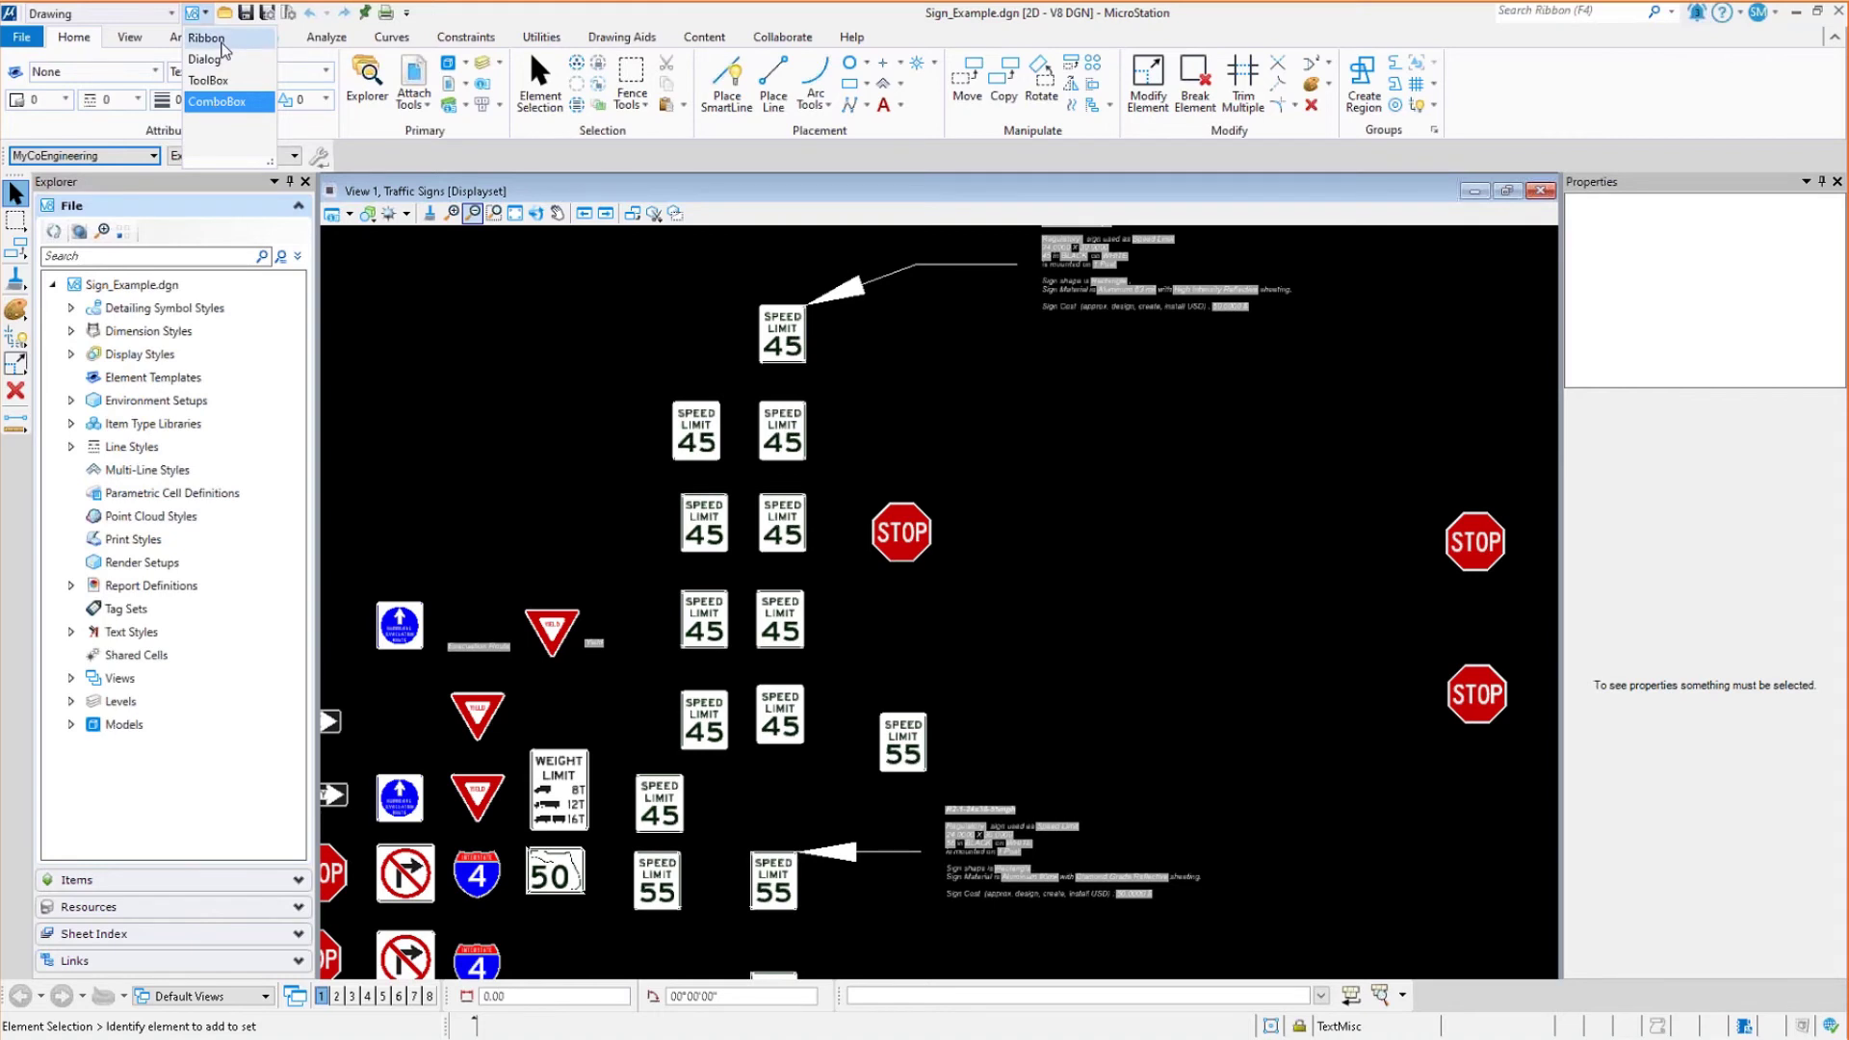
Return to Ribbon mode with the Task Navigation workflow, browsing its MyCoEngineering groups
click(222, 44)
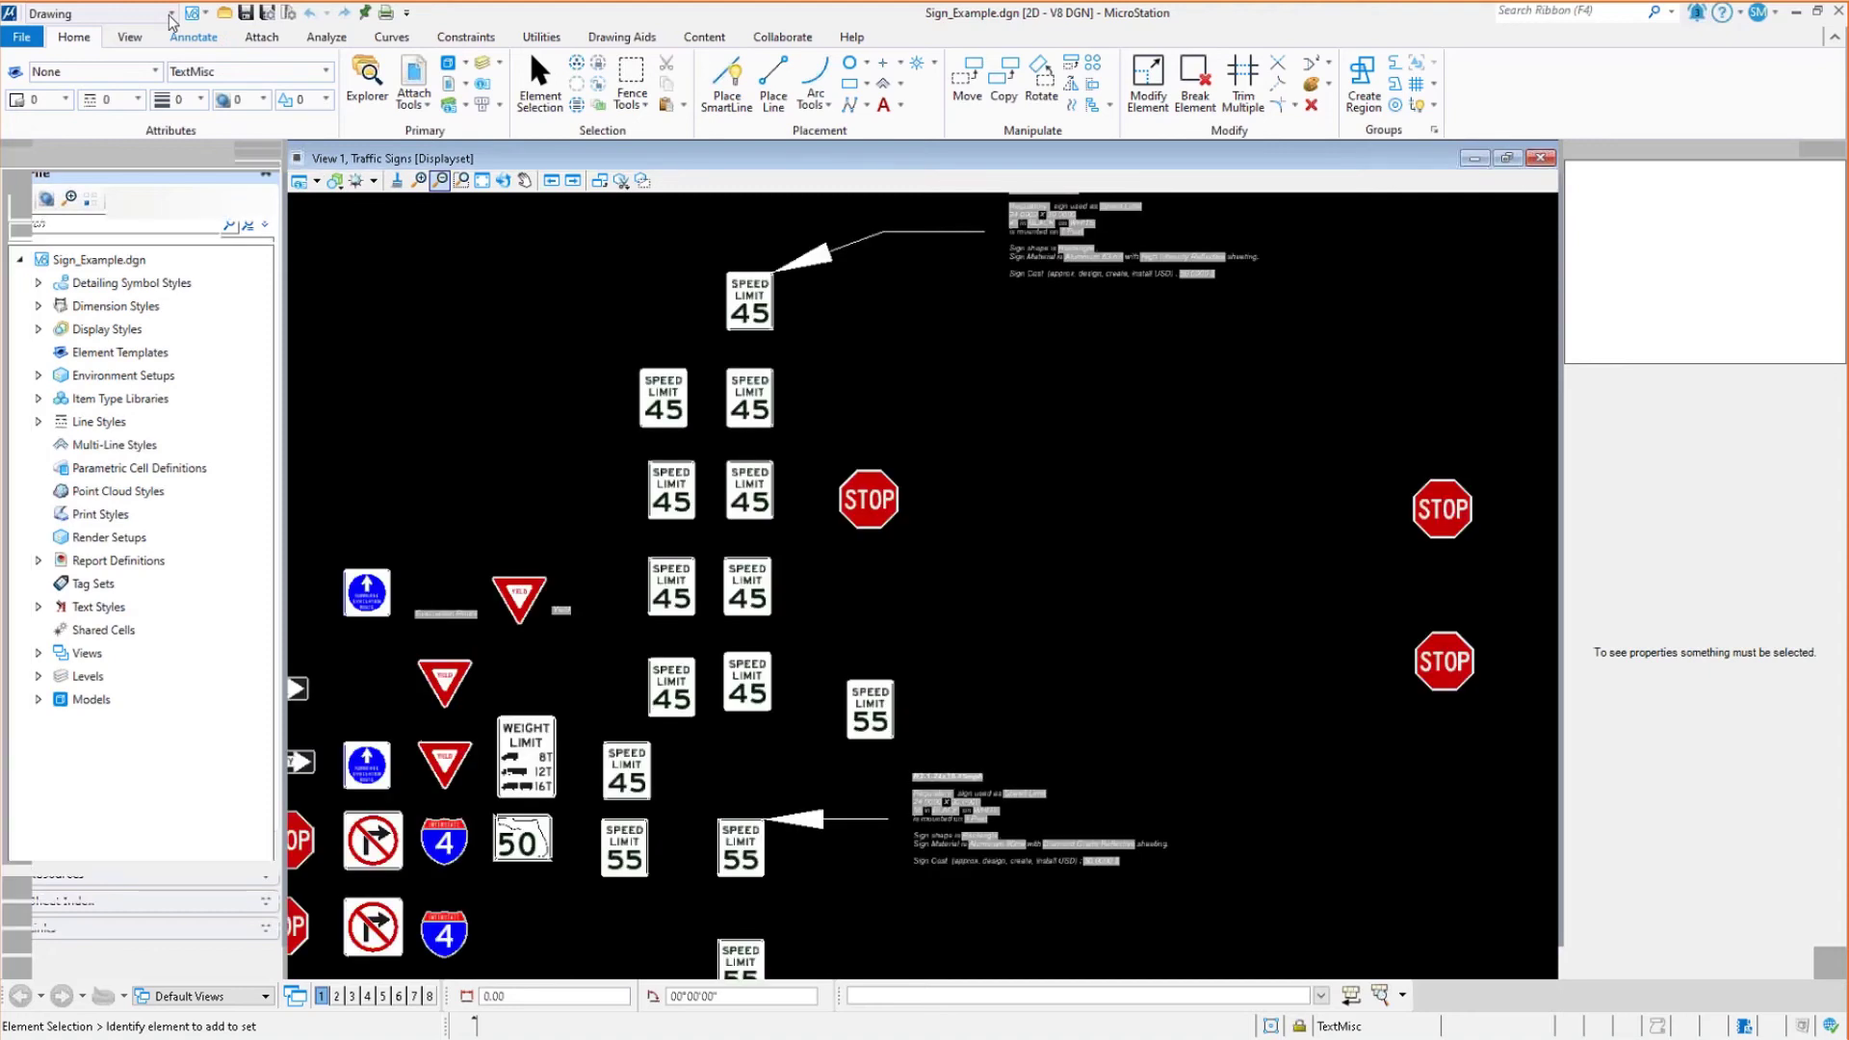
scroll(170, 16, down, 3)
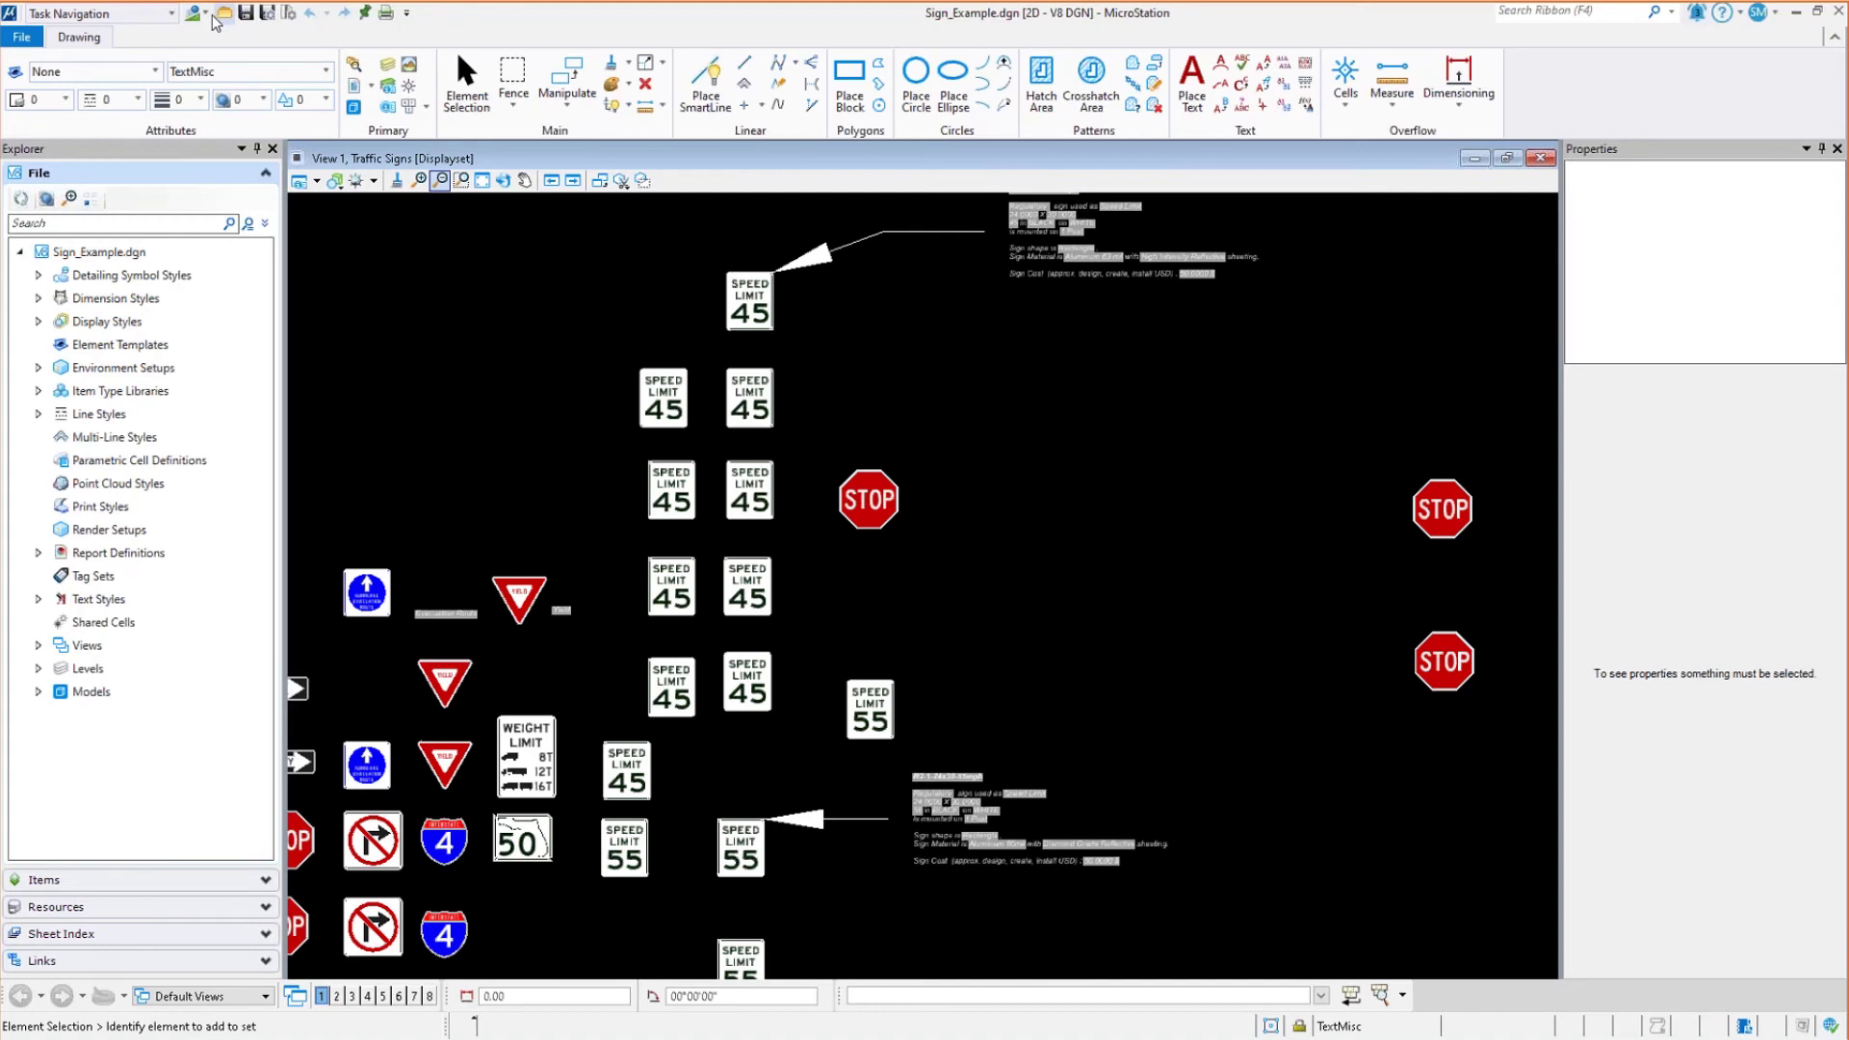
click(198, 13)
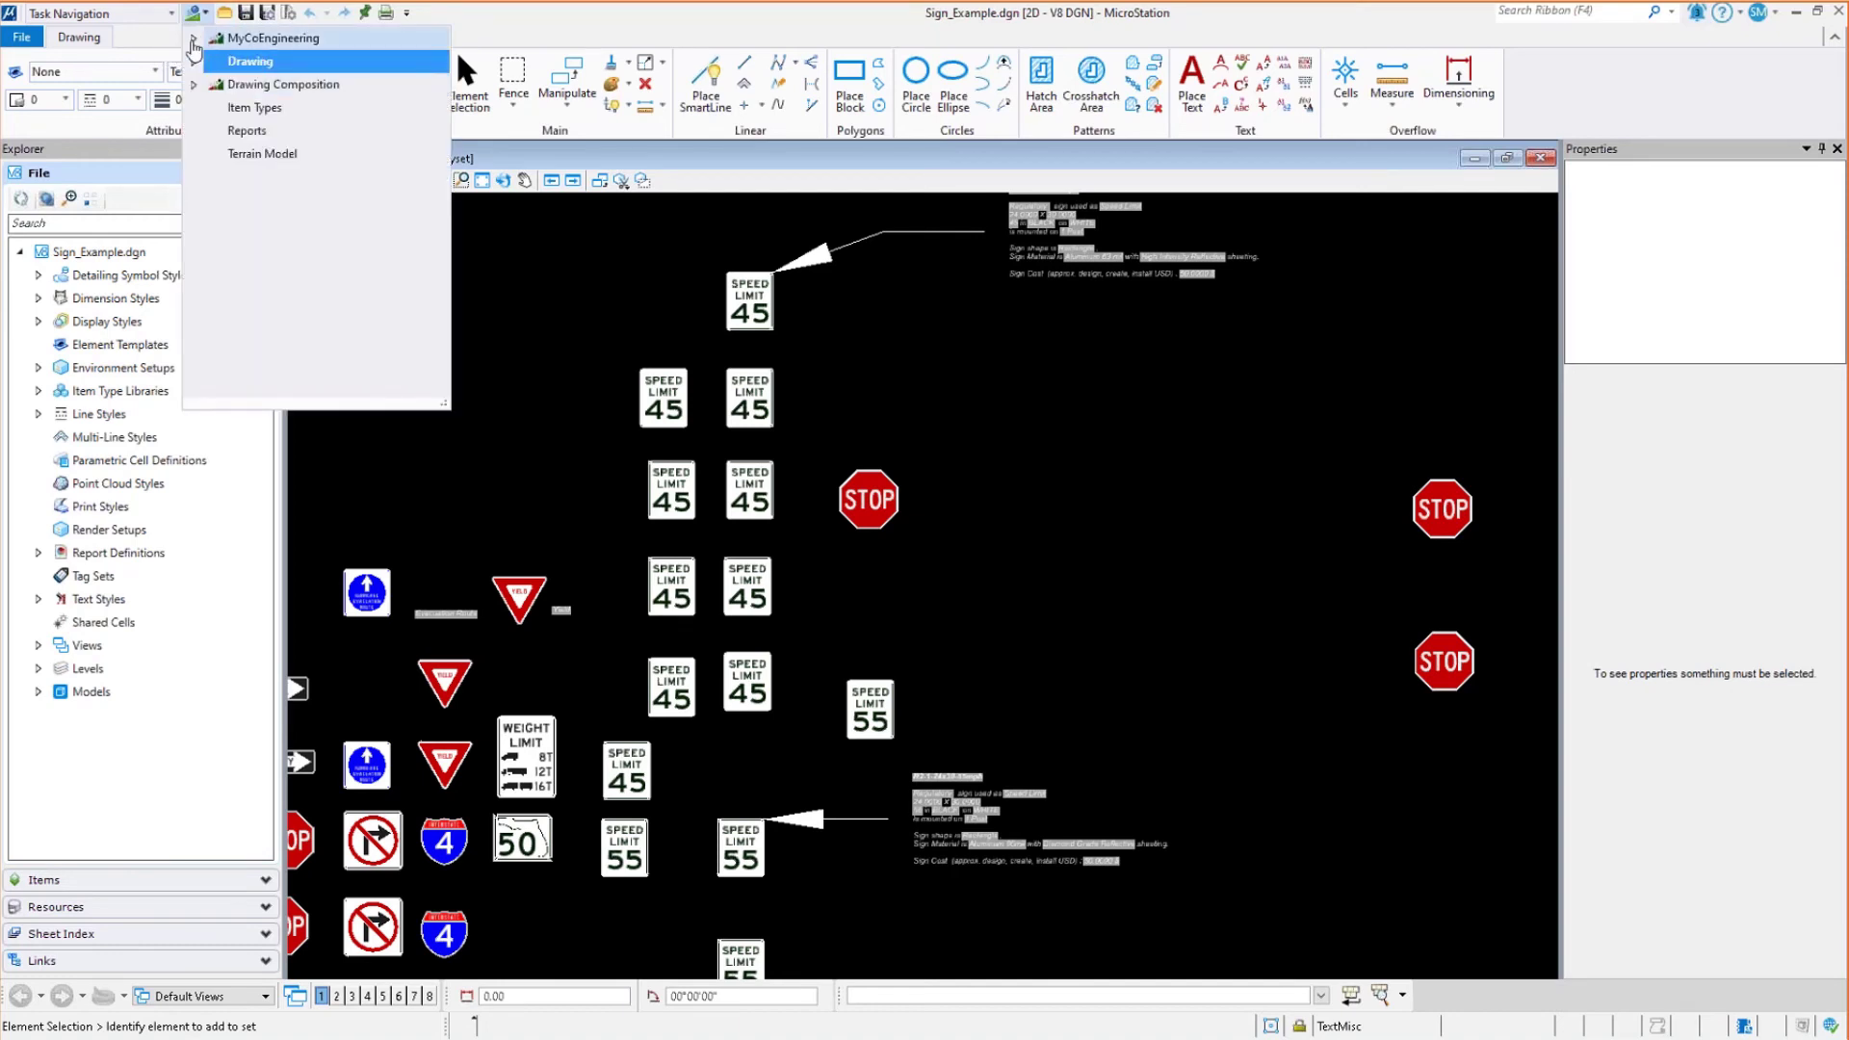
click(193, 38)
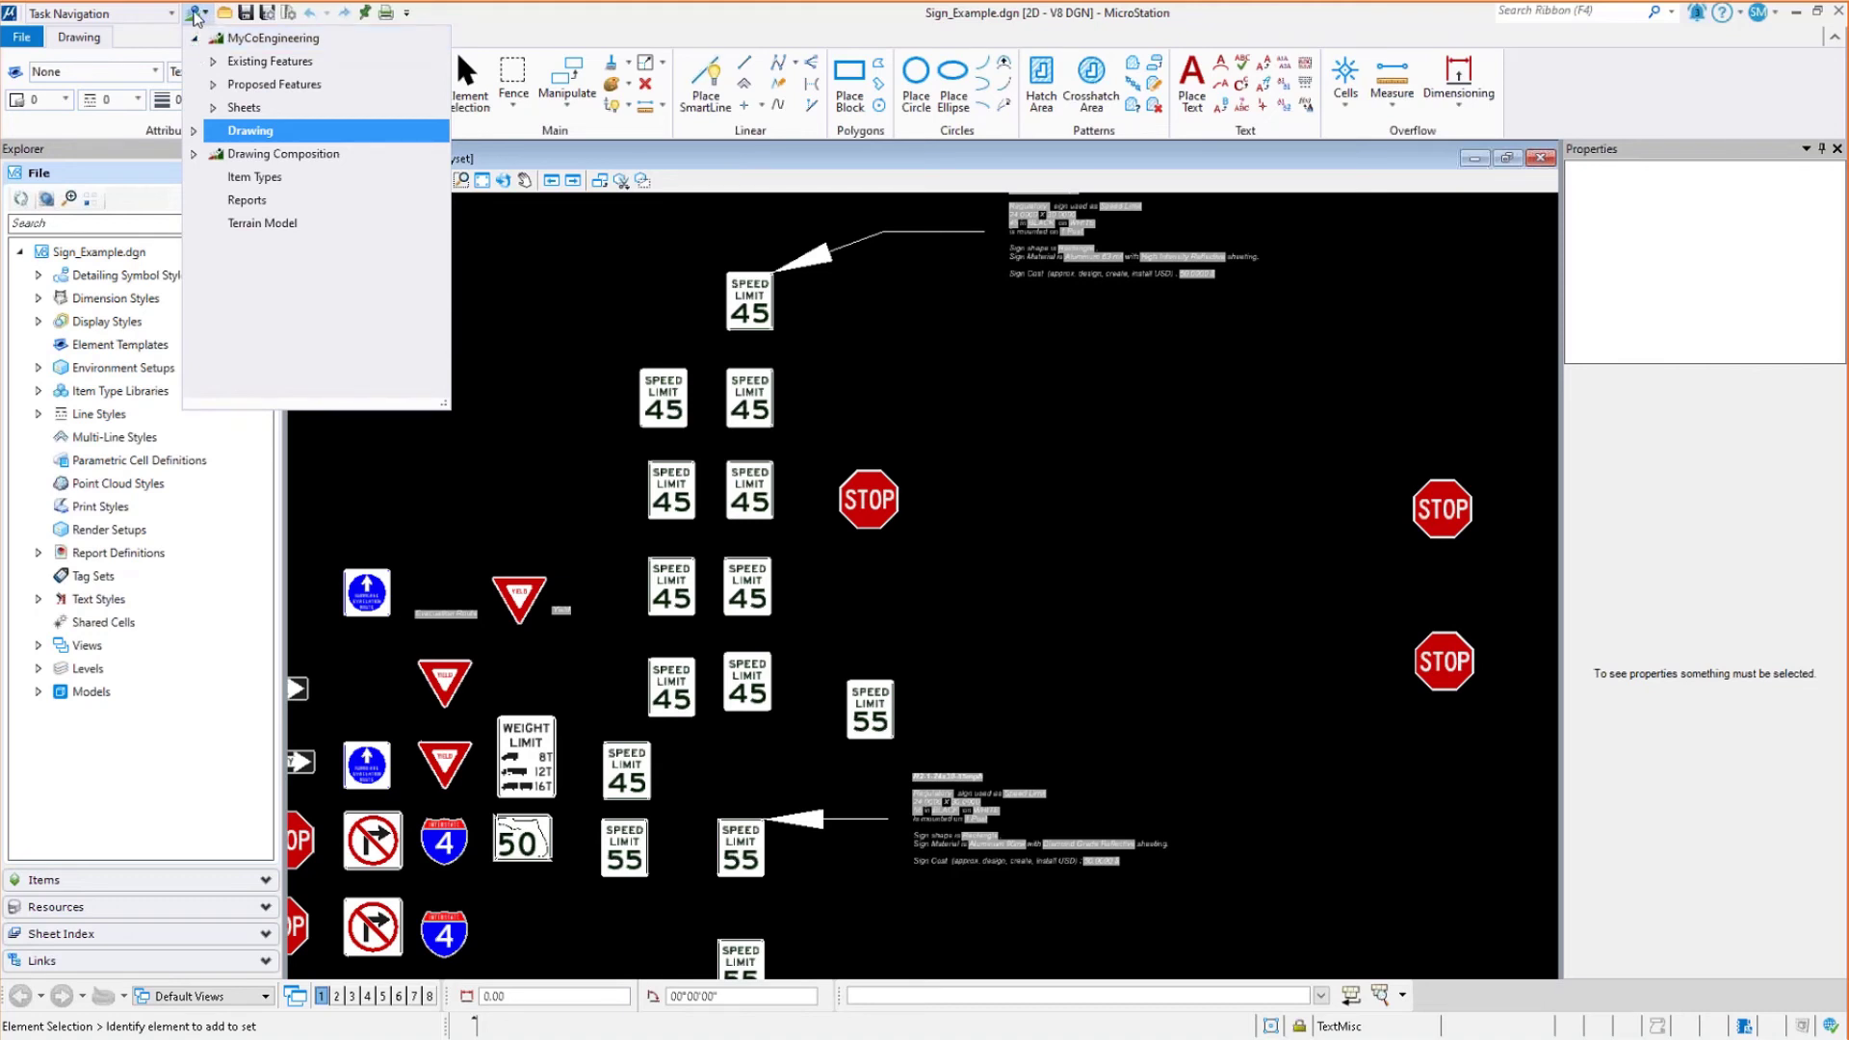
click(197, 15)
Select Drawing as the workflow and confirm the display mode remains Ribbon
click(171, 13)
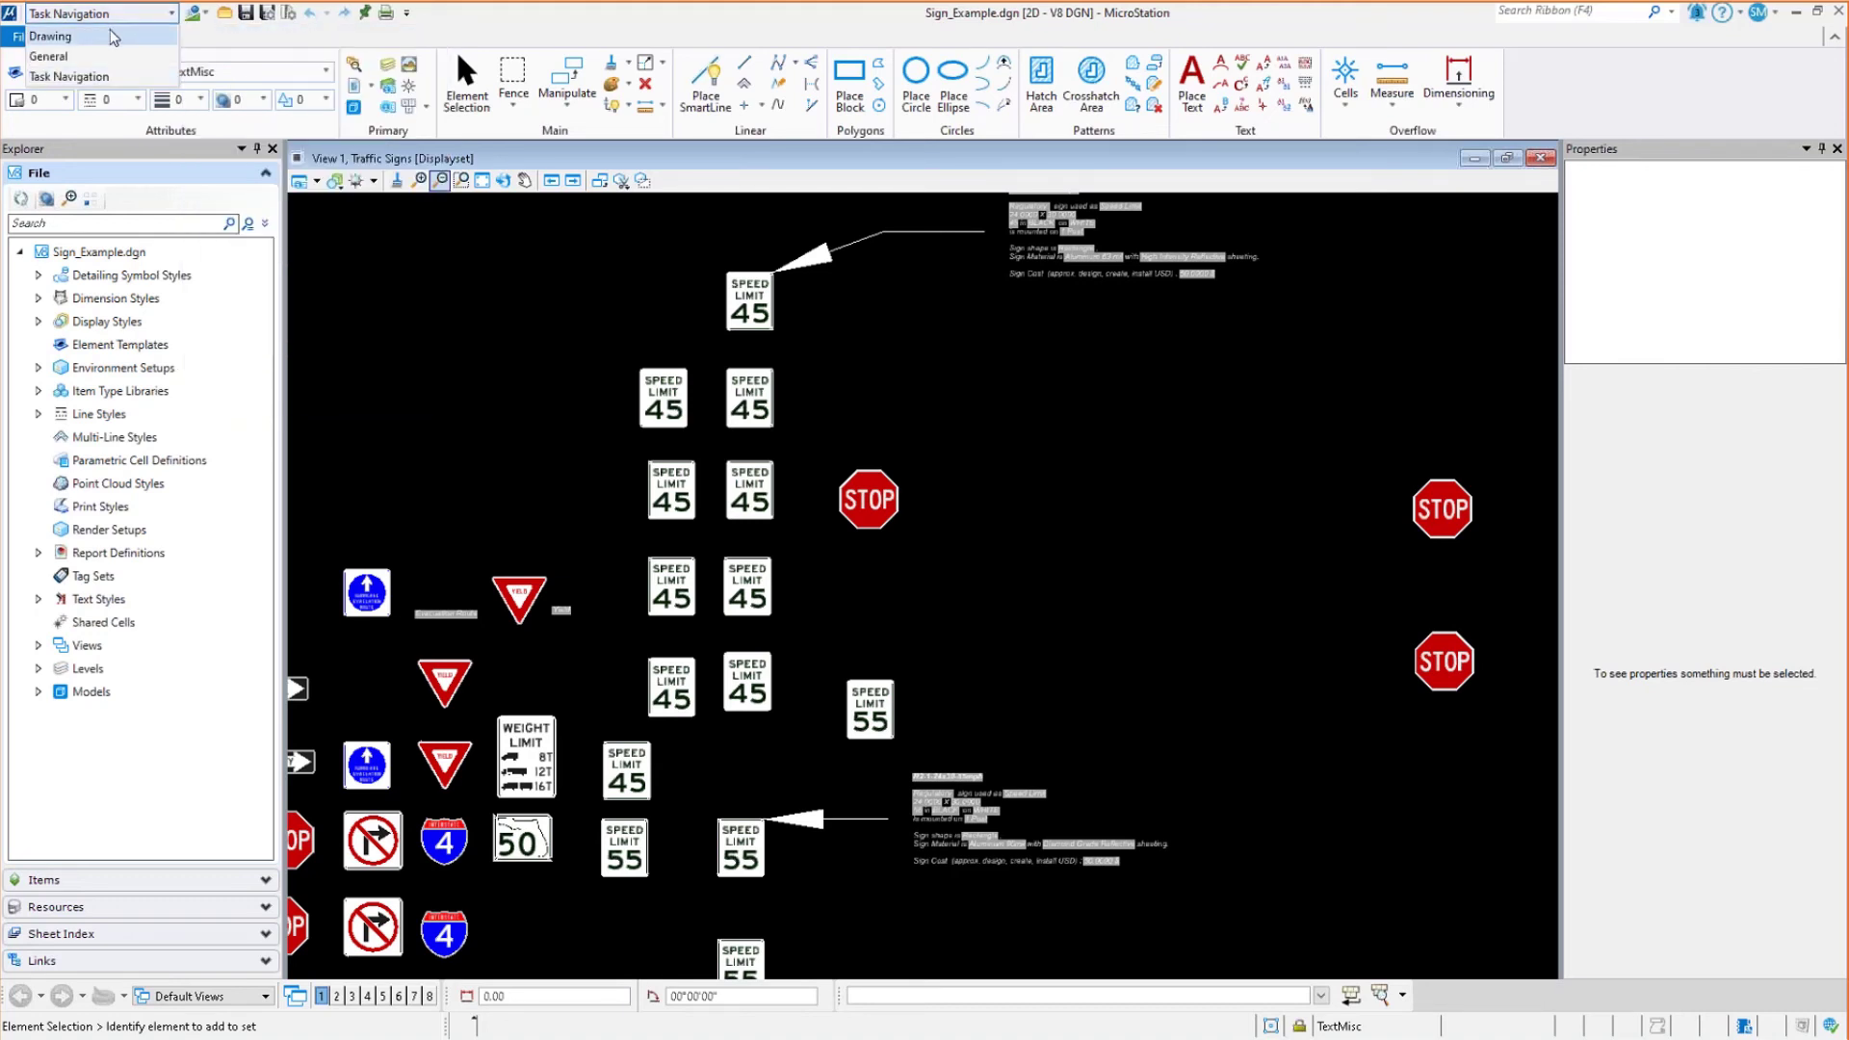
click(79, 37)
click(193, 16)
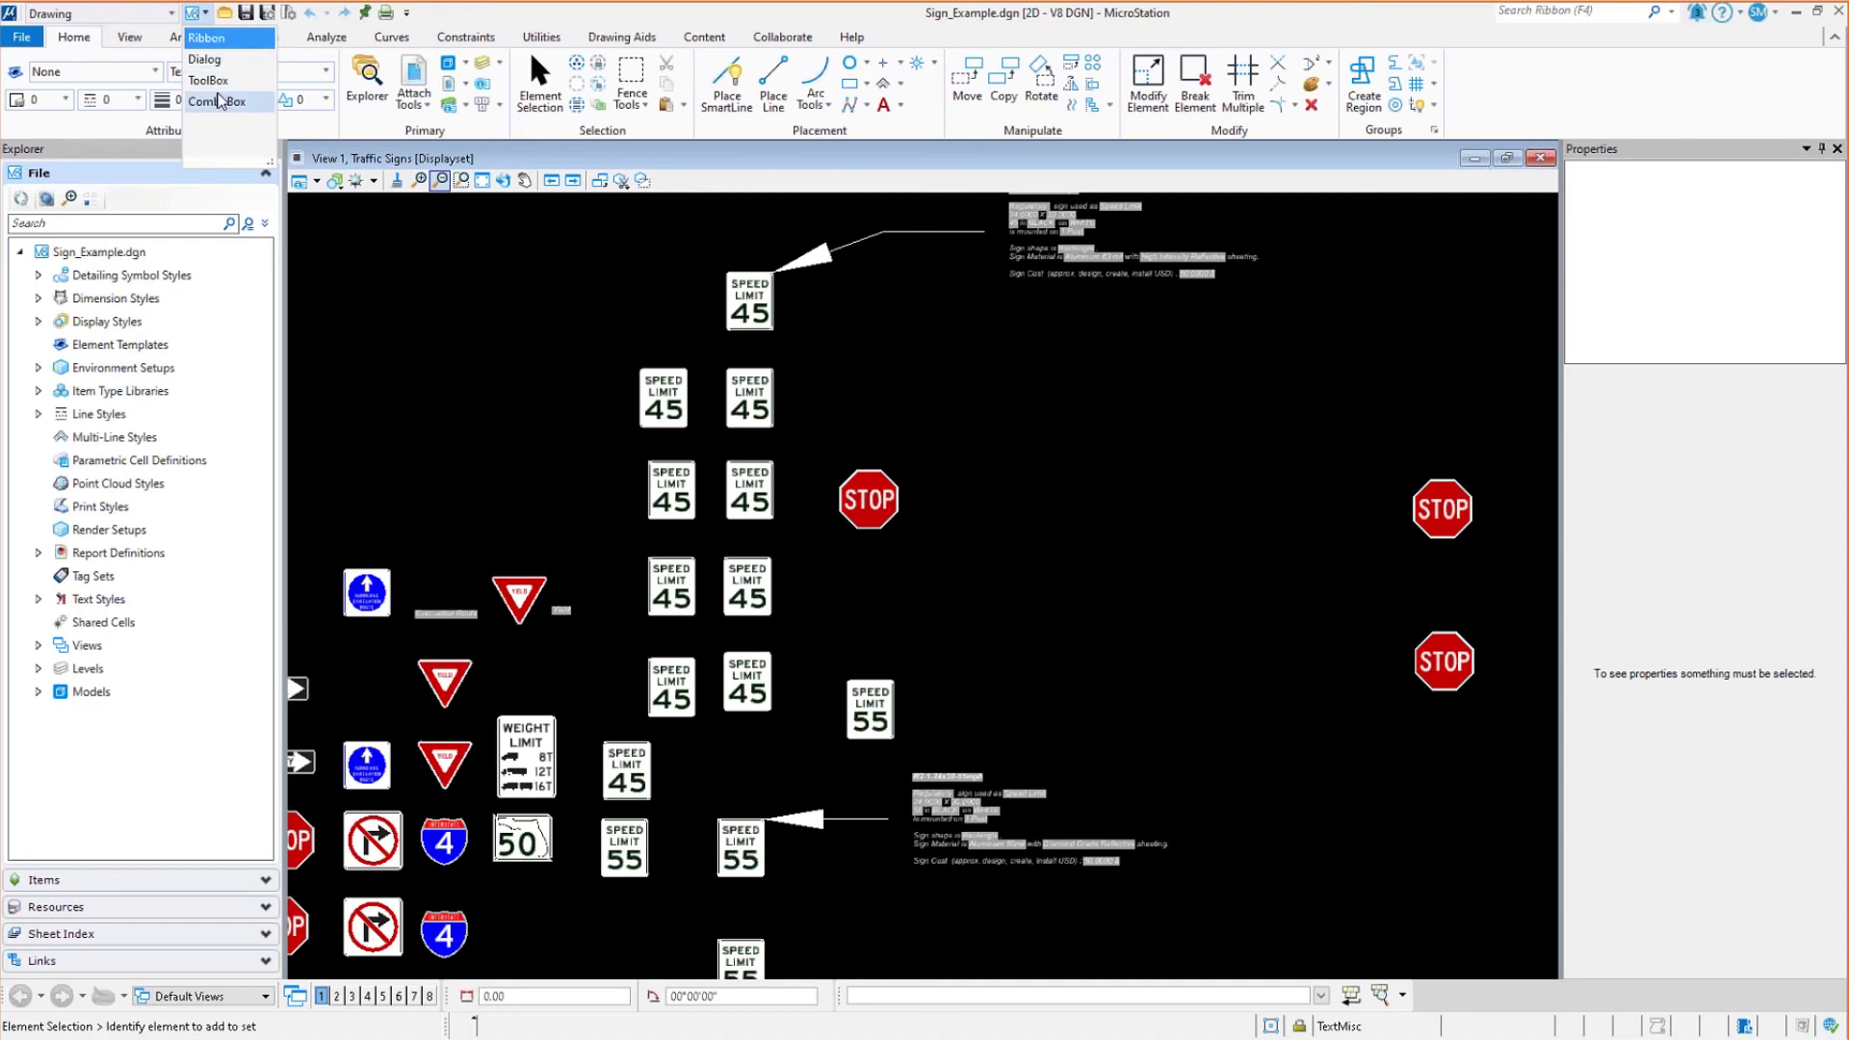
click(220, 101)
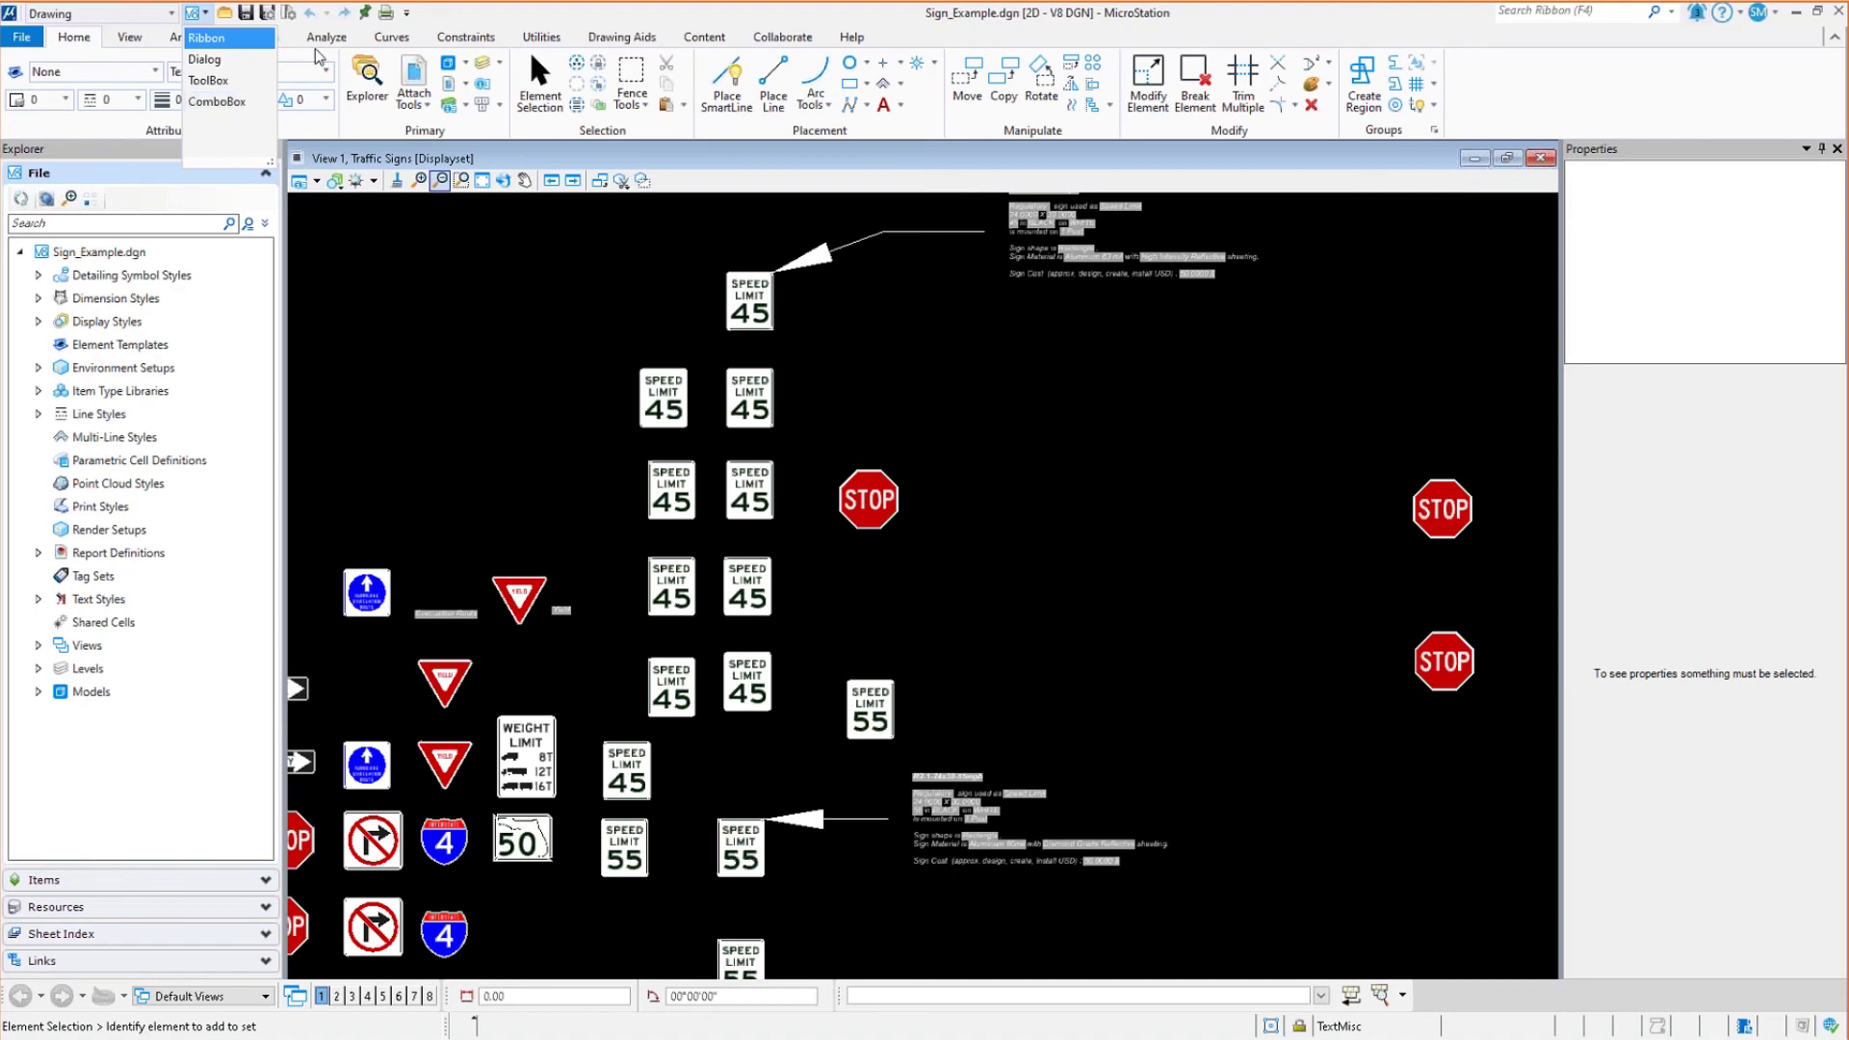
click(145, 14)
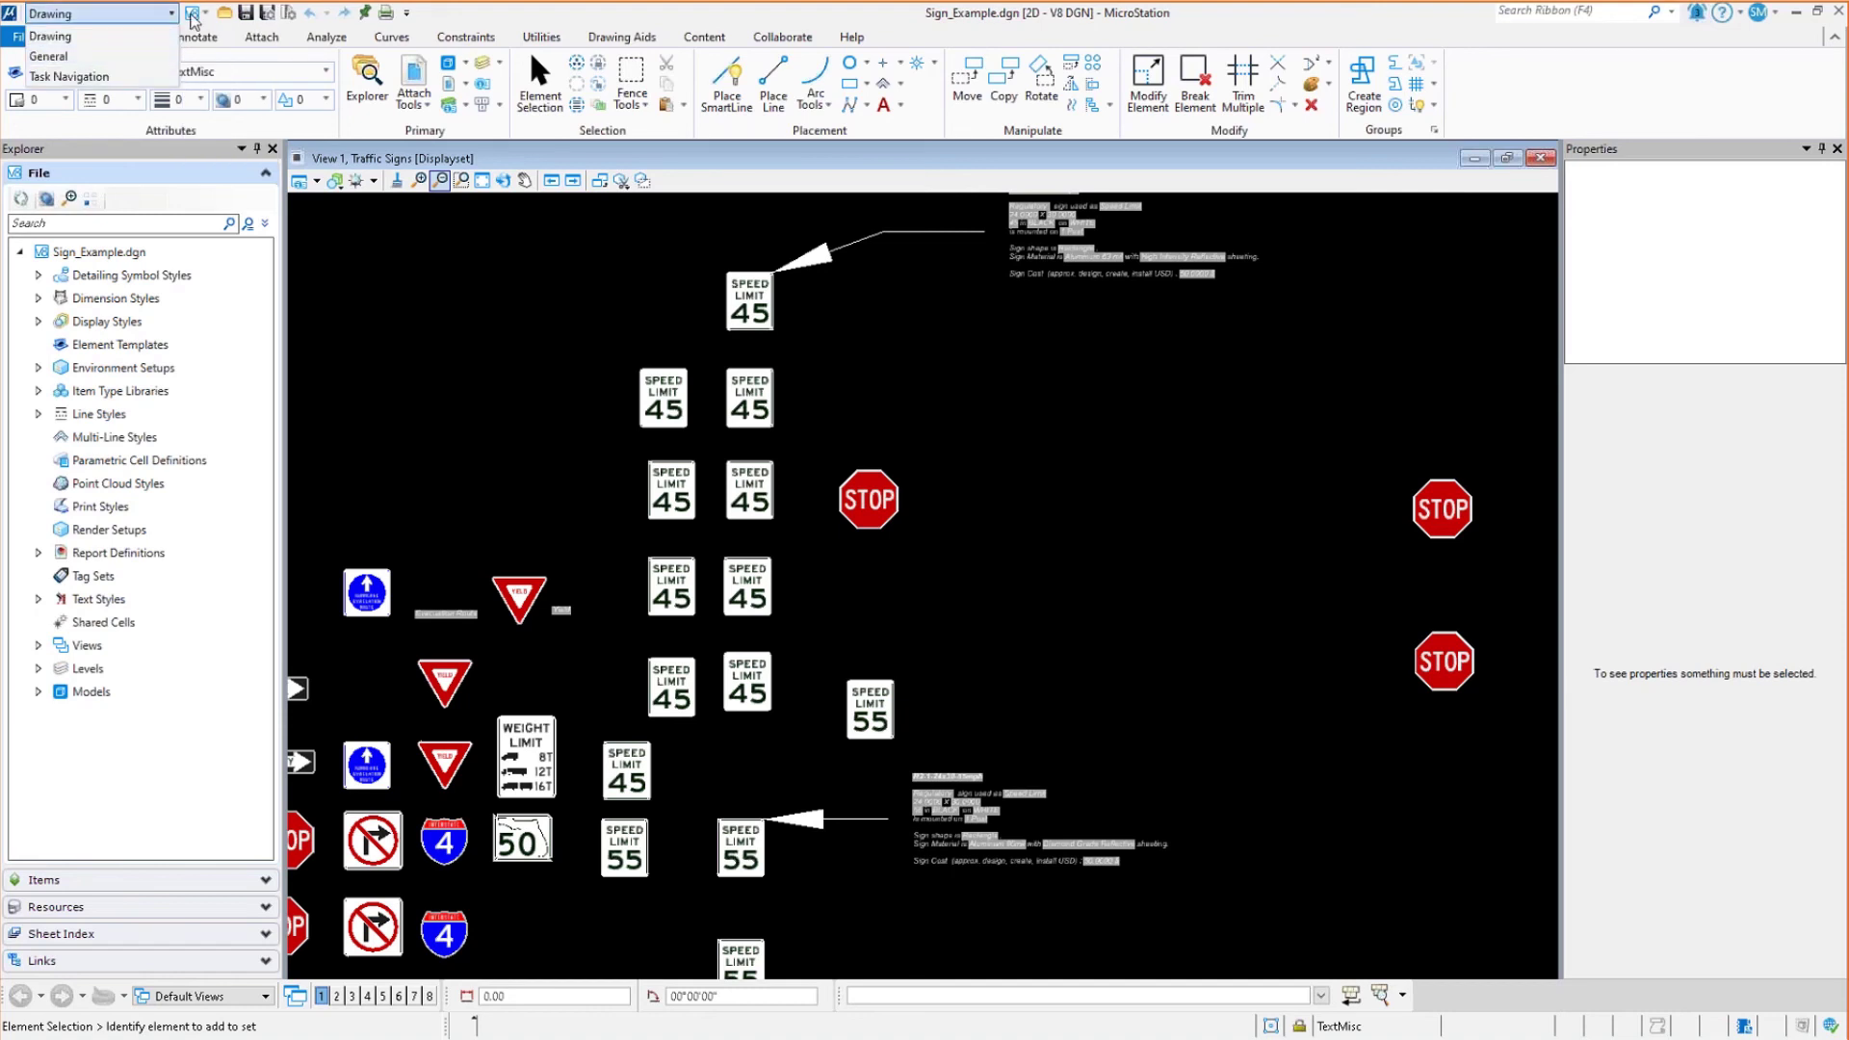
click(582, 12)
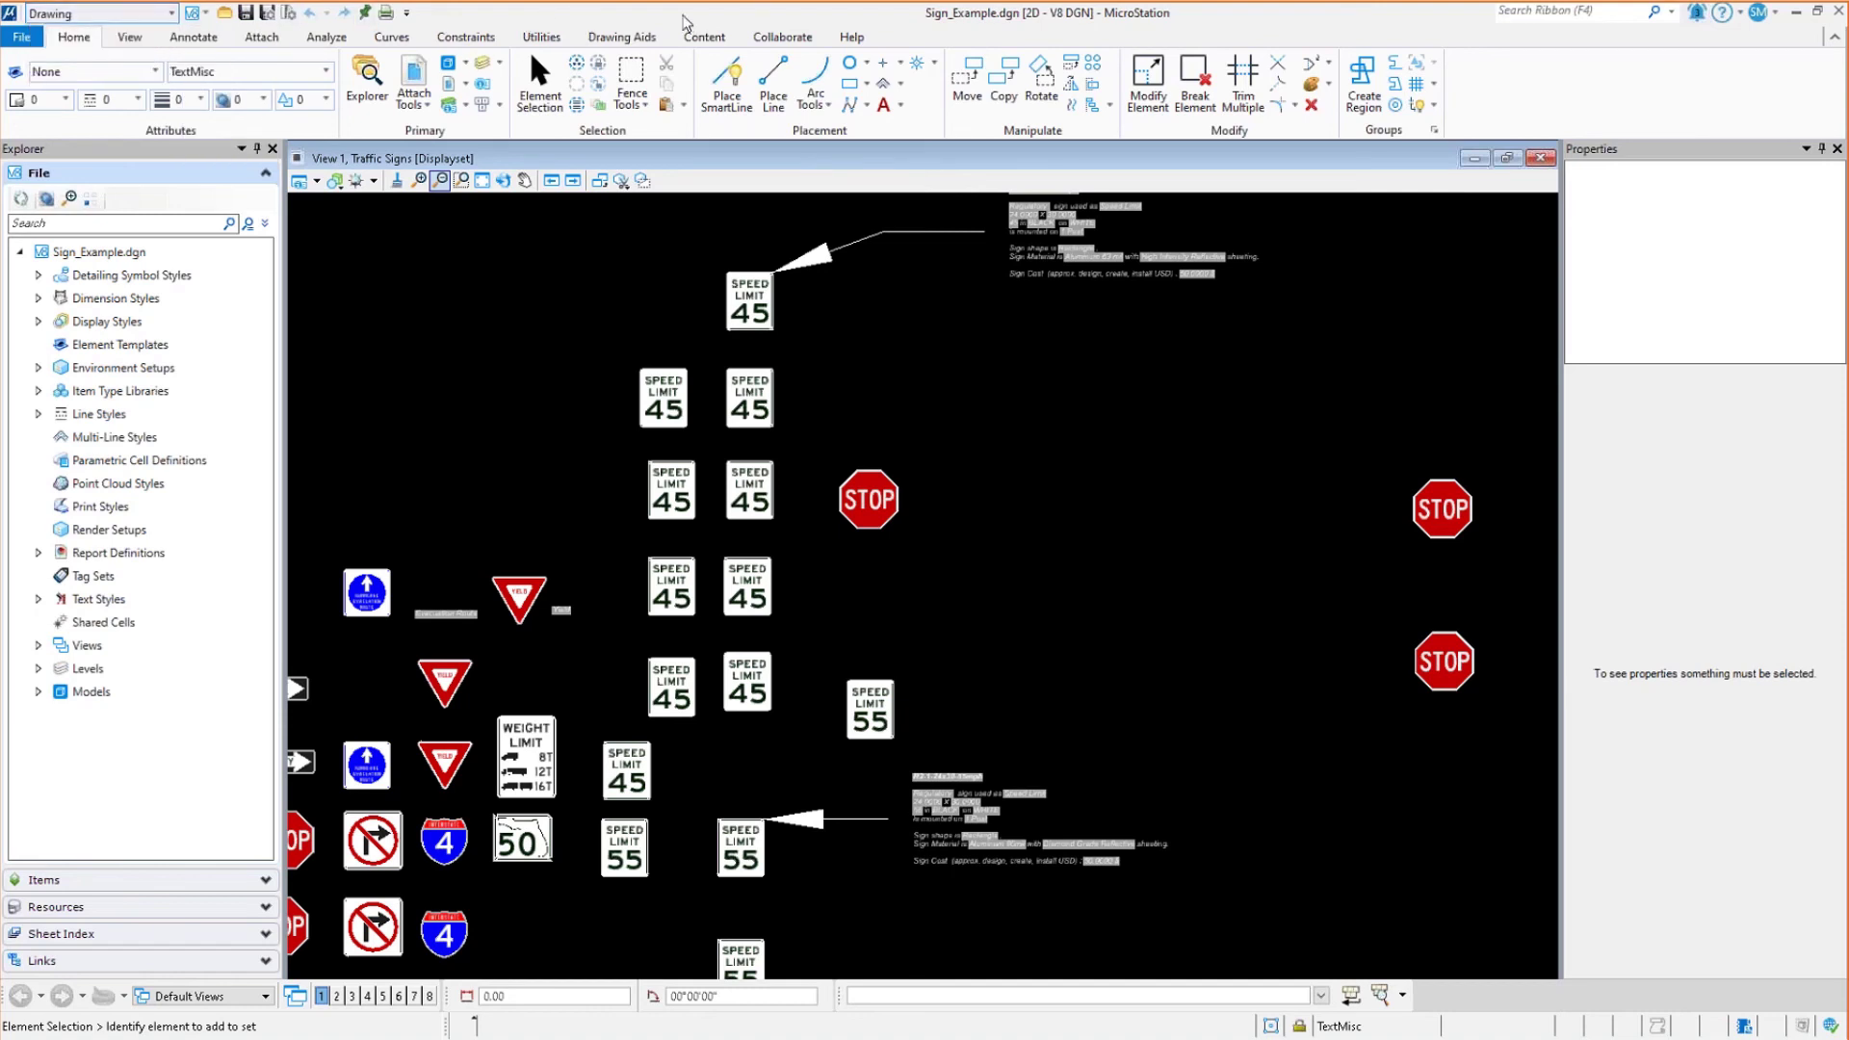